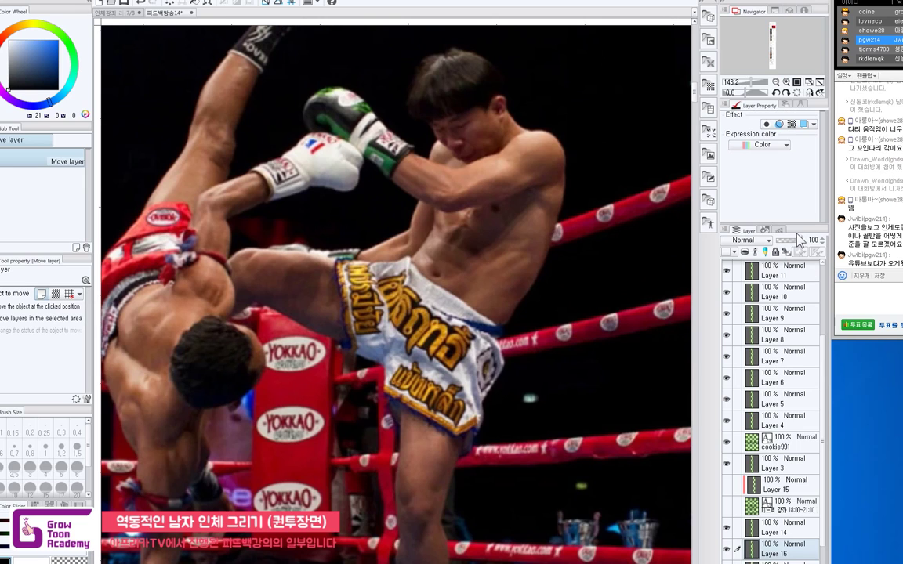
Step: Lower the boxing photo layer's opacity to 42% and add a new layer above it for pen sketching
click(784, 240)
drag(511, 182, 517, 207)
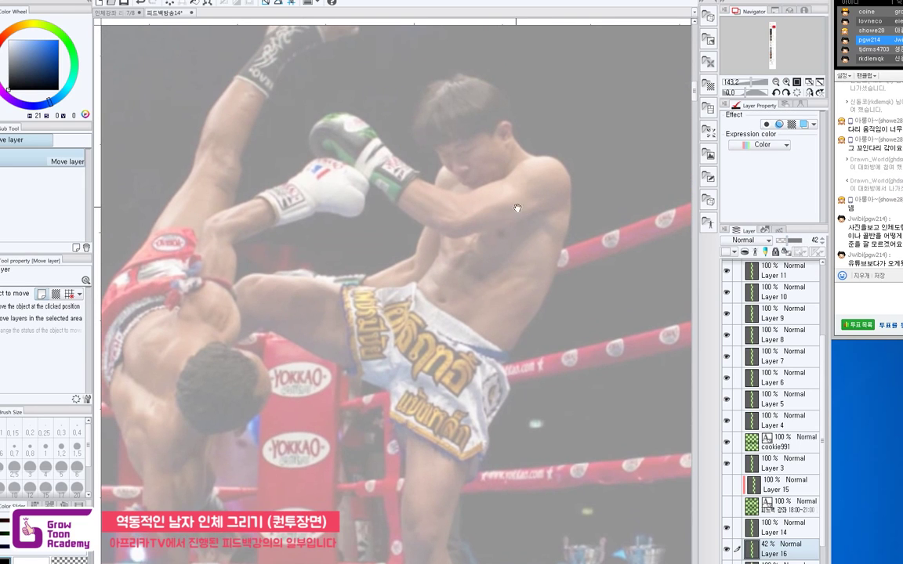
drag(481, 154, 485, 197)
key(p)
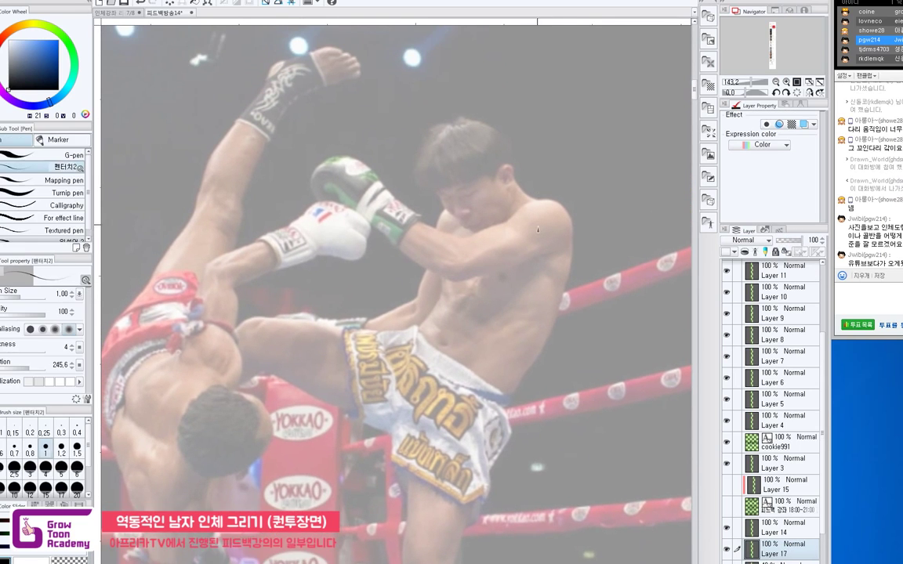
key(ctrl+shift+n)
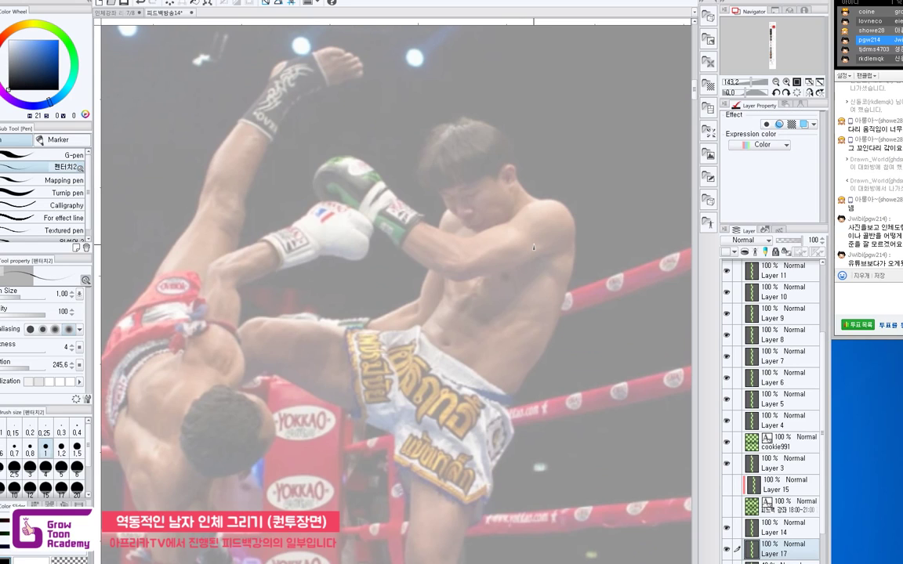
Step: Sketch the standing fighter's head with the pen: round skull, tapered jaw, curved brow line and ear
scroll(470, 219, up, 2)
mouse_move(467, 257)
mouse_down()
mouse_move(506, 246)
mouse_move(514, 208)
mouse_move(503, 170)
mouse_move(463, 163)
mouse_move(429, 207)
mouse_move(447, 229)
mouse_move(429, 217)
mouse_move(475, 255)
mouse_up()
key(ctrl+z)
mouse_move(430, 211)
mouse_down()
mouse_move(450, 255)
mouse_move(476, 258)
mouse_up()
mouse_move(481, 258)
mouse_down()
mouse_move(504, 246)
mouse_move(515, 185)
mouse_up()
scroll(514, 185, down, 2)
mouse_move(423, 173)
mouse_down()
mouse_move(441, 210)
mouse_move(479, 235)
mouse_move(504, 201)
mouse_move(500, 166)
mouse_move(502, 195)
mouse_up()
key(ctrl+z)
key(ctrl+z)
mouse_move(429, 194)
mouse_down()
mouse_move(459, 199)
mouse_move(480, 188)
mouse_move(501, 144)
mouse_move(437, 152)
mouse_up()
key(e)
key(p)
mouse_move(484, 124)
mouse_down()
mouse_move(424, 152)
mouse_move(421, 167)
mouse_up()
Step: Draw the back of the standing fighter's neck down to the shoulder, then refine the lines around the jaw
mouse_move(478, 194)
mouse_down()
mouse_move(453, 228)
mouse_move(526, 190)
mouse_up()
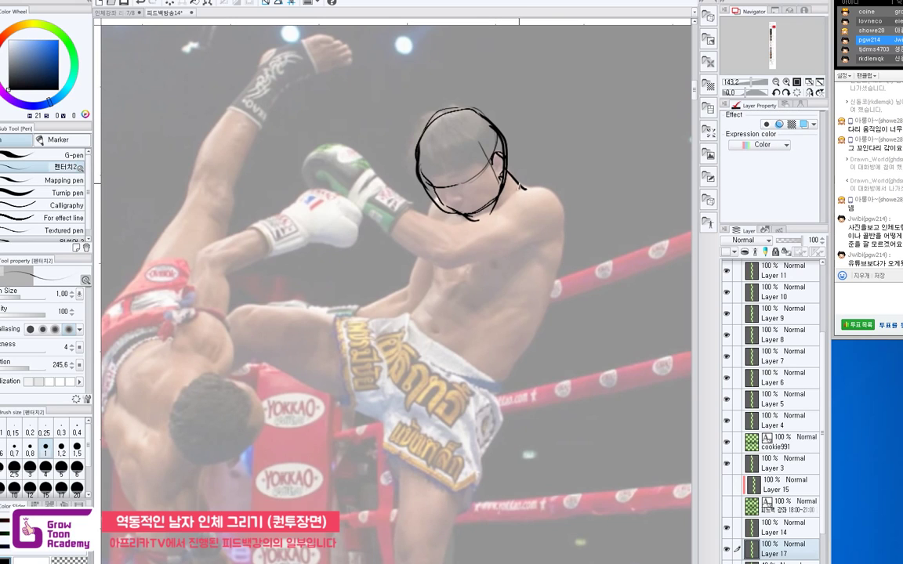
key(ctrl+z)
mouse_move(522, 185)
mouse_down()
mouse_move(514, 212)
mouse_move(493, 215)
mouse_move(509, 212)
mouse_up()
drag(490, 218, 482, 210)
mouse_move(503, 167)
mouse_down()
mouse_move(470, 196)
mouse_move(502, 172)
mouse_up()
key(ctrl+z)
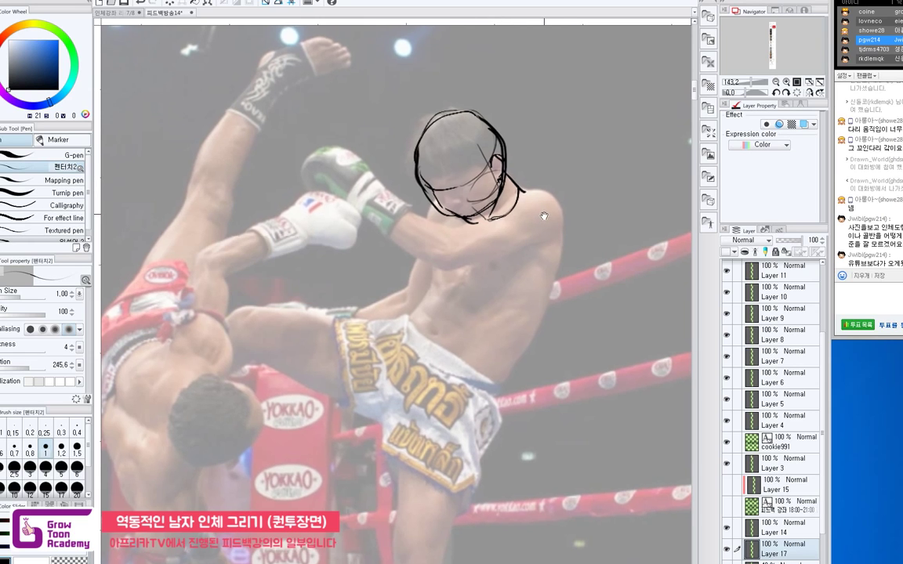
drag(501, 220, 513, 236)
scroll(513, 237, down, 1)
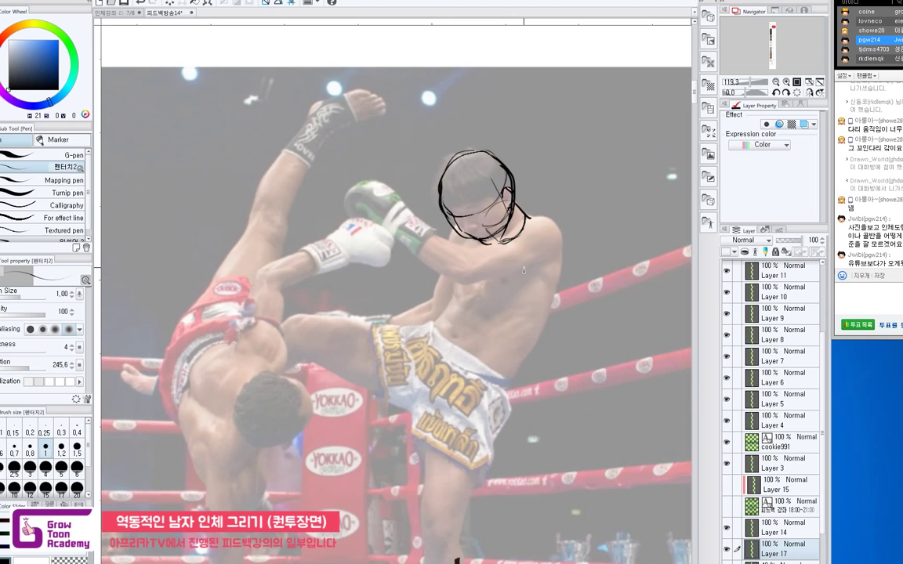
scroll(525, 251, up, 2)
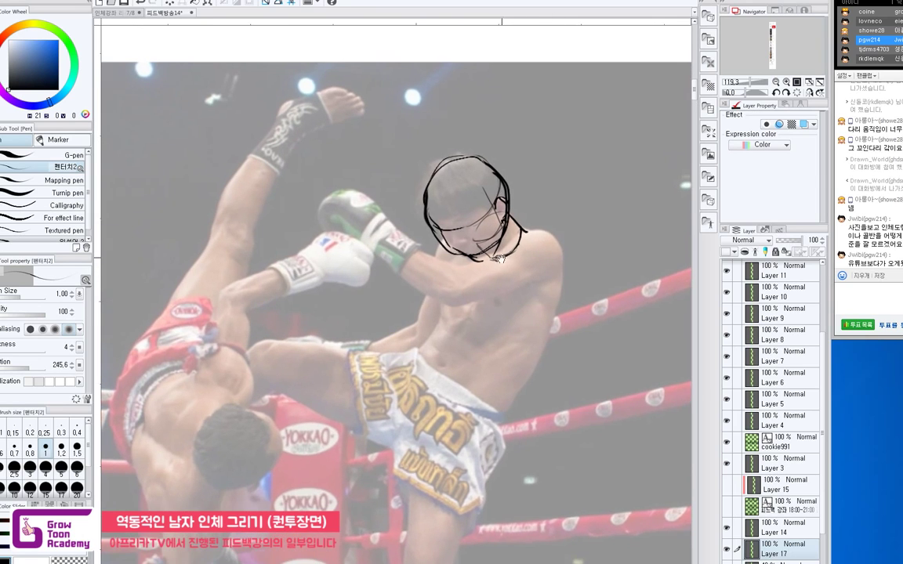
key(e)
key(p)
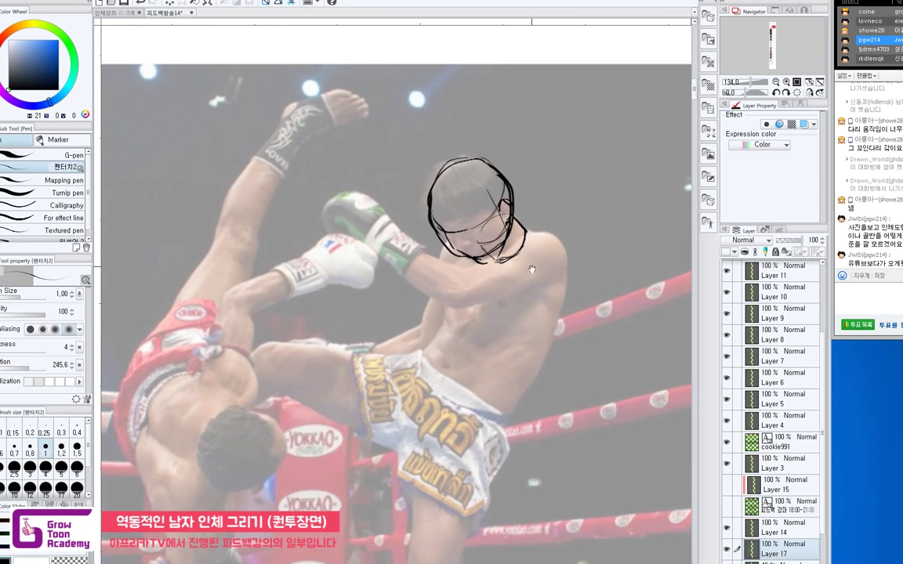
Step: Draw the standing fighter's back contour from the shoulder to the waist and trim its lower end
drag(543, 275, 550, 262)
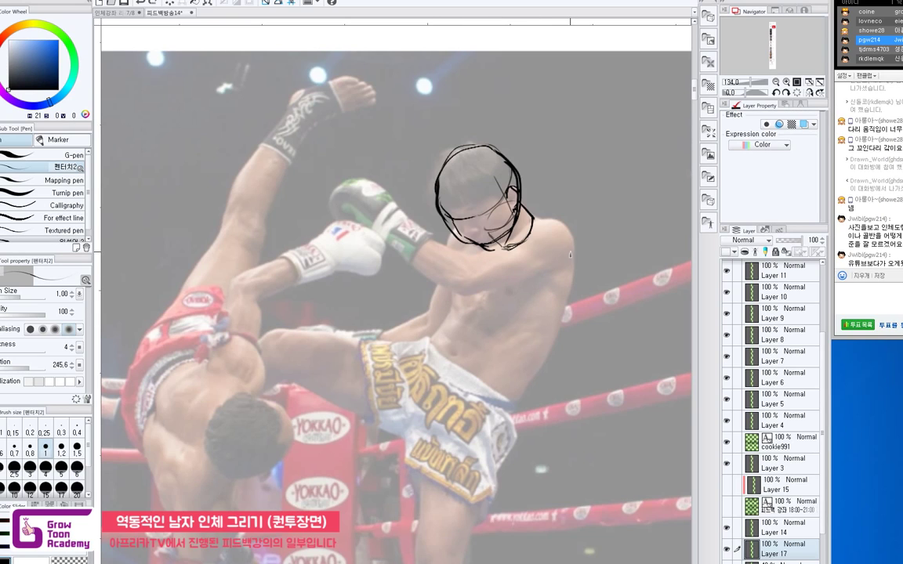
mouse_move(573, 249)
mouse_down()
mouse_move(562, 322)
mouse_move(565, 314)
mouse_move(532, 385)
mouse_up()
key(ctrl+z)
key(ctrl+z)
mouse_move(575, 252)
mouse_down()
mouse_move(567, 311)
mouse_move(570, 299)
mouse_move(529, 384)
mouse_up()
key(ctrl+z)
mouse_move(571, 301)
mouse_down()
mouse_move(545, 362)
mouse_move(556, 338)
mouse_up()
drag(551, 269, 565, 275)
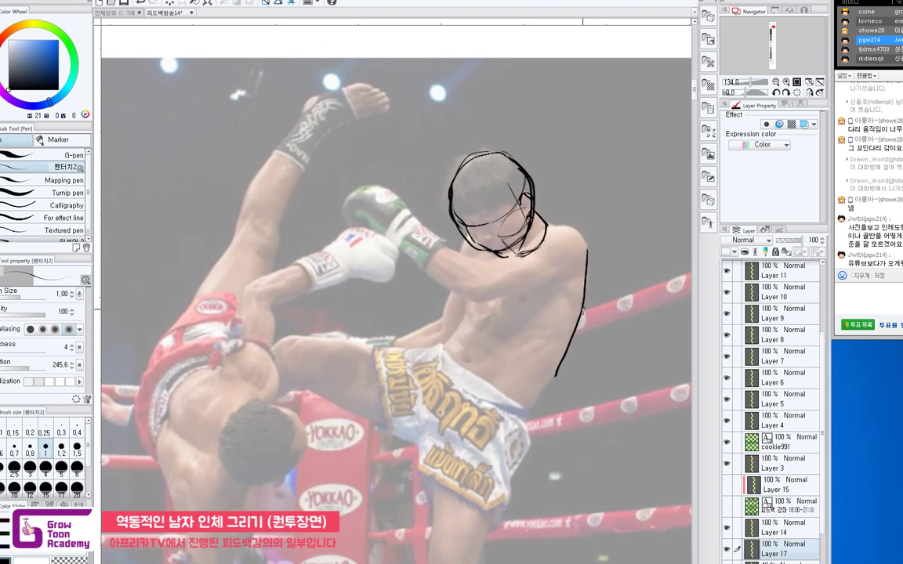
key(e)
mouse_move(555, 372)
mouse_down()
mouse_move(579, 325)
mouse_move(555, 371)
mouse_up()
key(p)
Step: Draw the chest's front edge from under the chin down to the ribs, and thicken the lower back line
drag(476, 282, 457, 344)
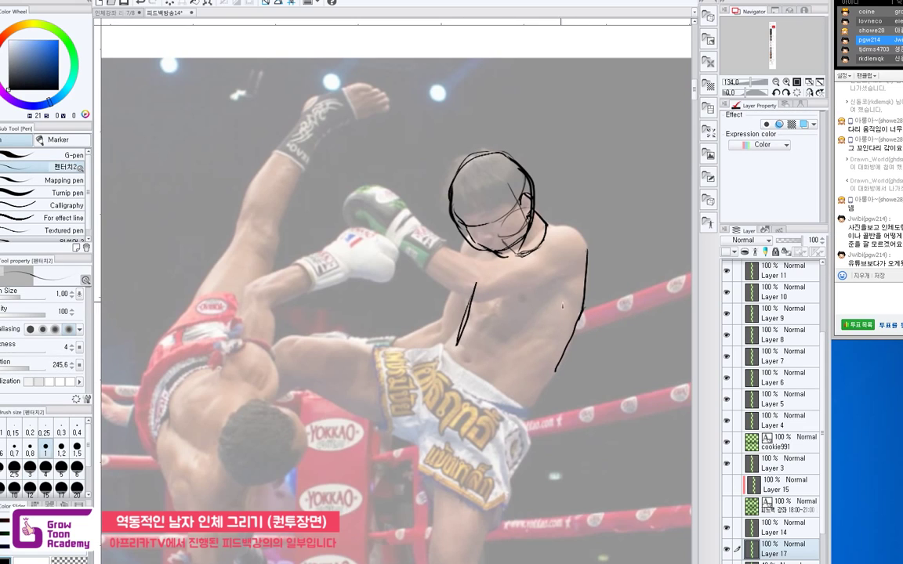
key(ctrl+z)
drag(476, 285, 459, 343)
key(ctrl+z)
drag(556, 367, 551, 372)
drag(477, 280, 459, 328)
key(ctrl+z)
drag(481, 253, 462, 314)
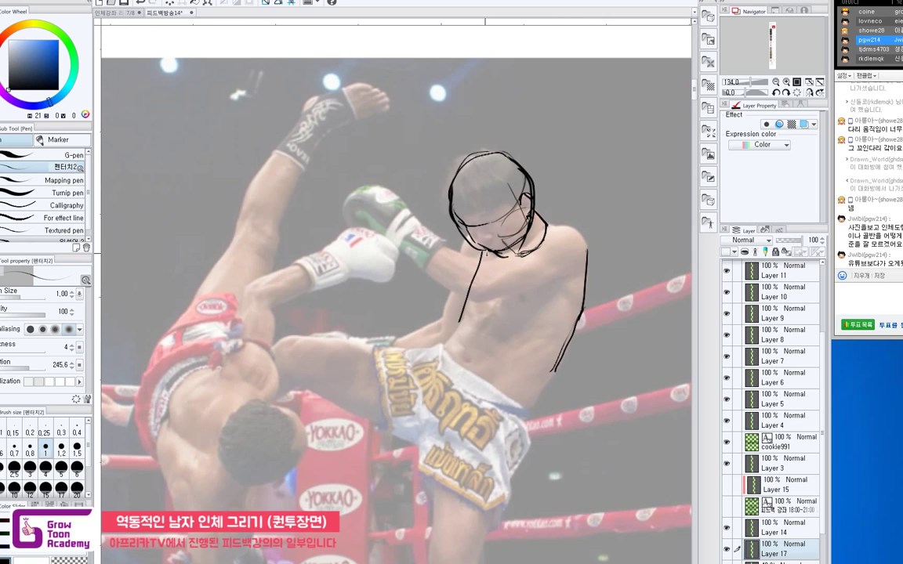
drag(485, 253, 459, 324)
drag(563, 347, 551, 378)
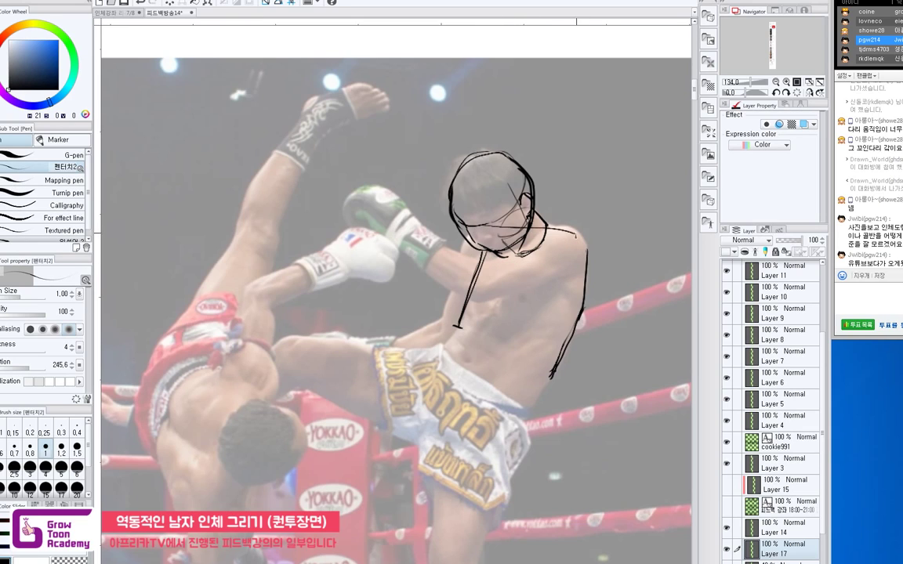
Step: Draw the chest's top edge from under the chin toward the near shoulder
drag(483, 259, 563, 264)
key(ctrl+z)
drag(484, 251, 557, 267)
drag(512, 256, 556, 264)
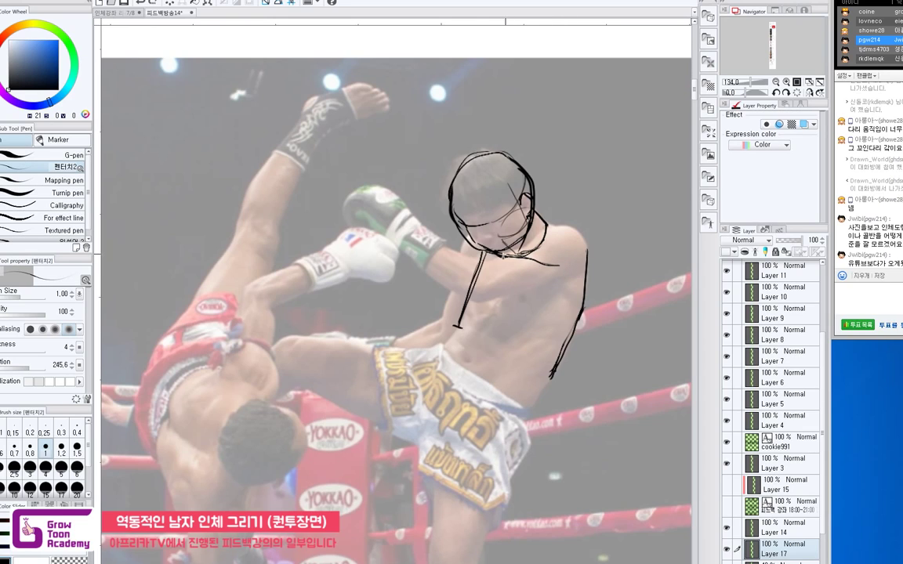
Step: Sketch a small reference square in the empty area beside the standing fighter's head
mouse_move(568, 131)
mouse_down()
mouse_move(570, 175)
mouse_move(586, 132)
mouse_move(622, 135)
mouse_move(608, 187)
mouse_move(577, 188)
mouse_move(621, 188)
mouse_move(586, 191)
mouse_move(576, 202)
mouse_move(592, 207)
mouse_move(615, 199)
mouse_up()
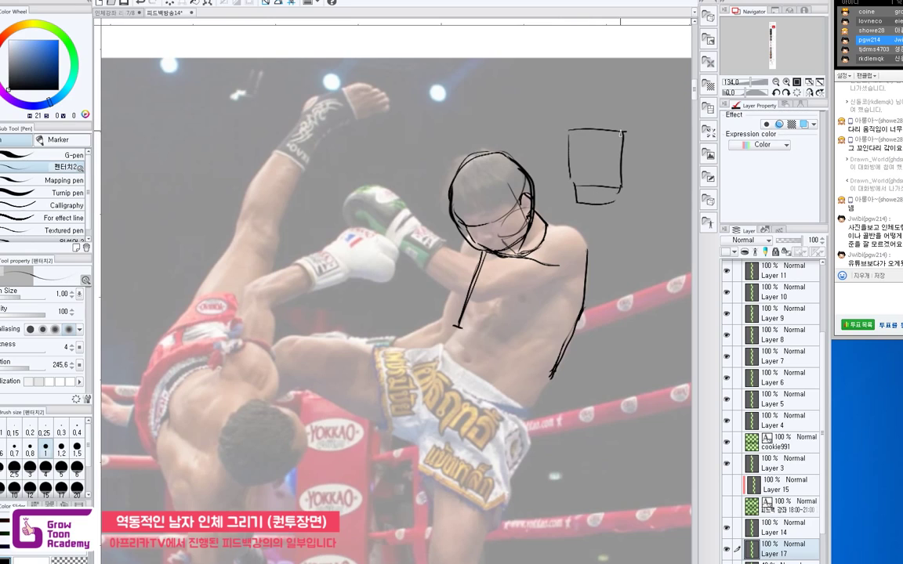
drag(586, 145, 592, 145)
key(ctrl+z)
key(ctrl+z)
Step: Complete the chest as a tilted box with its side and bottom edges, erasing the outer back line
drag(511, 257, 551, 261)
drag(564, 278, 537, 343)
key(e)
mouse_move(589, 259)
mouse_down()
mouse_move(558, 329)
mouse_move(546, 329)
mouse_move(565, 271)
mouse_move(537, 343)
mouse_move(562, 268)
mouse_move(530, 344)
mouse_move(558, 268)
mouse_up()
key(p)
key(e)
key(p)
key(ctrl+z)
key(ctrl+z)
drag(457, 327, 520, 346)
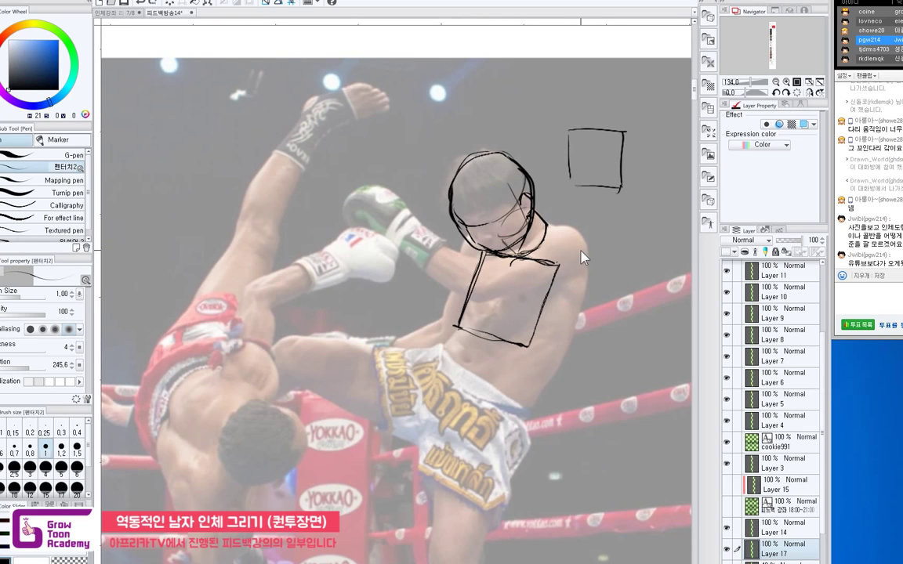
Step: Erase the chest box under the head with a larger eraser and clean up the leftover lines near the chin
key(e)
key(])
mouse_move(562, 274)
mouse_down()
mouse_move(472, 323)
mouse_move(561, 295)
mouse_move(511, 370)
mouse_move(548, 278)
mouse_up()
key(ctrl+z)
mouse_move(548, 277)
mouse_down()
mouse_move(477, 344)
mouse_move(477, 267)
mouse_up()
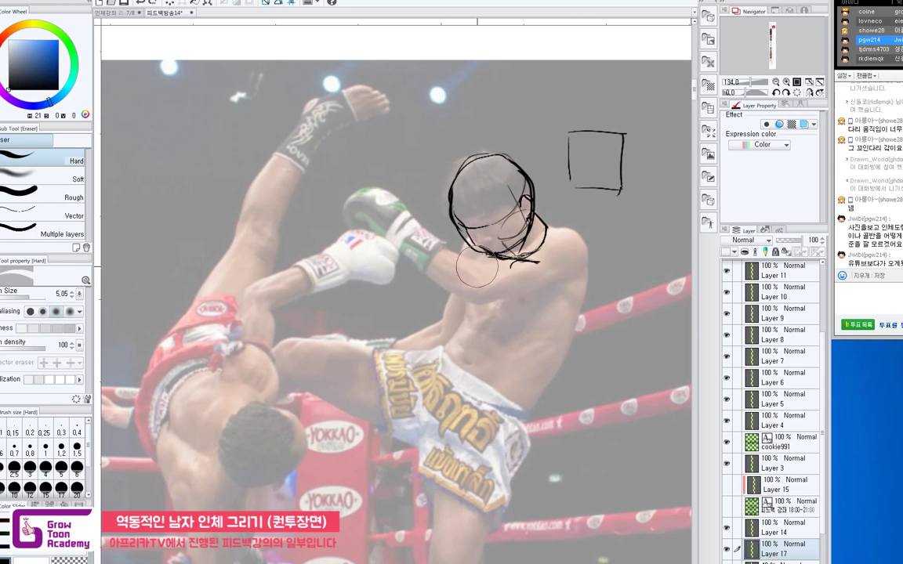
key(p)
key(e)
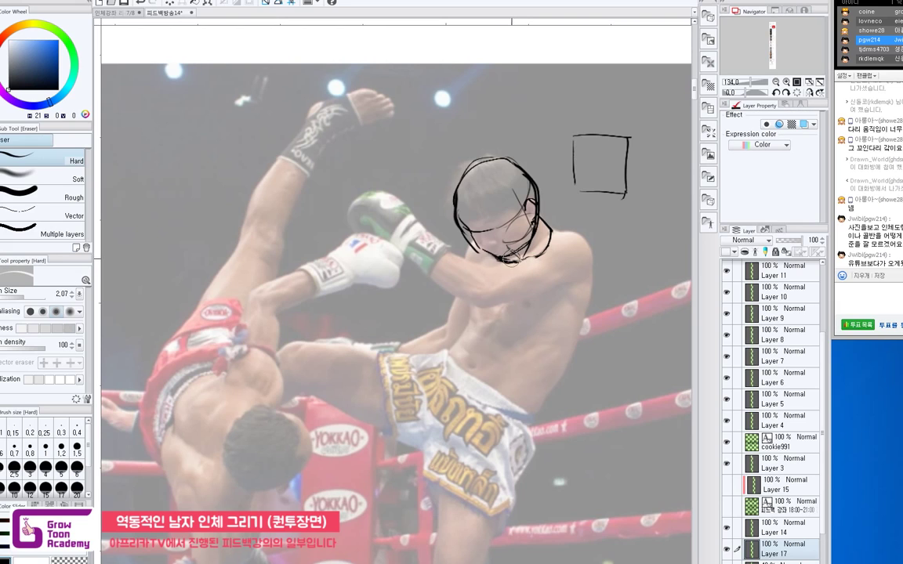
Step: Redraw the chest block's front plane with a top edge at the chin and two slanted side edges
key(p)
drag(510, 259, 525, 264)
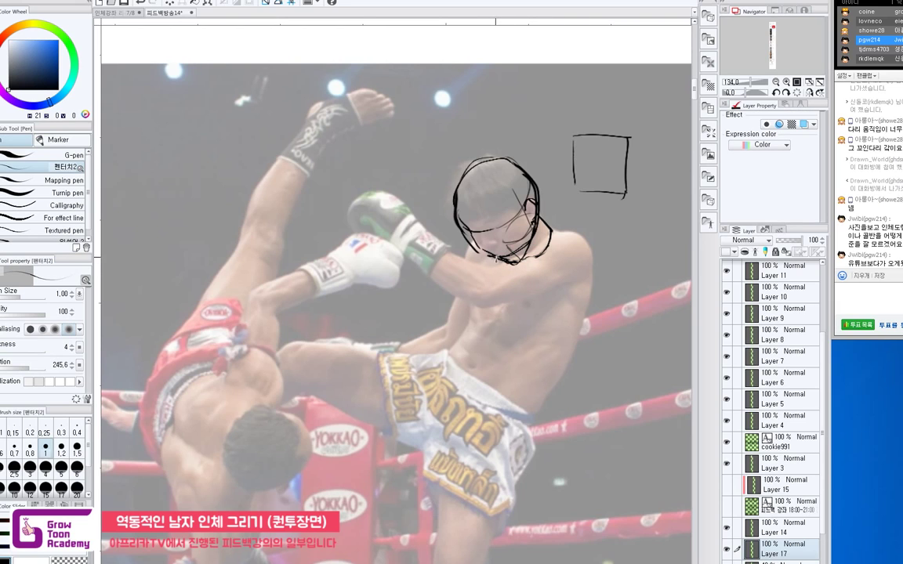
mouse_move(521, 259)
mouse_down()
mouse_move(570, 263)
mouse_move(561, 264)
mouse_up()
key(ctrl+z)
key(ctrl+z)
drag(489, 259, 467, 330)
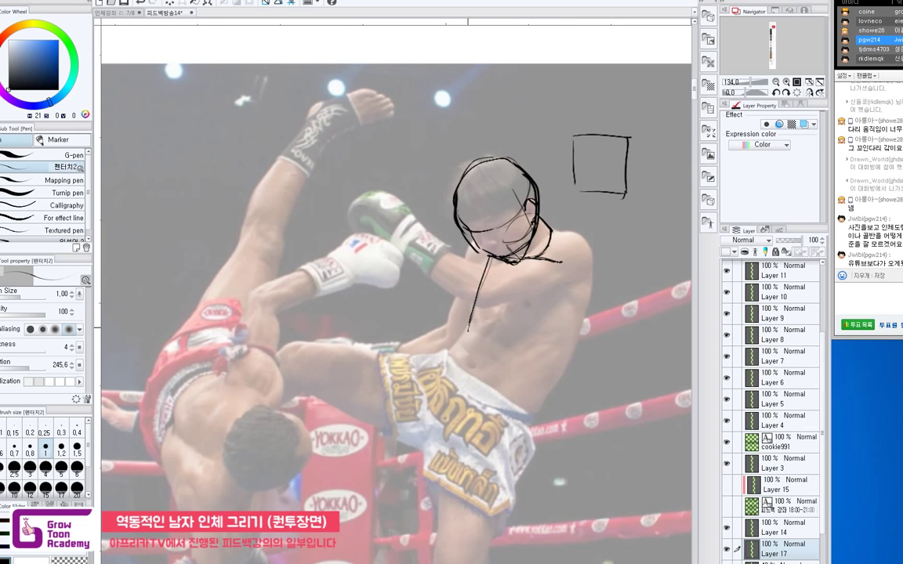
drag(561, 262, 539, 346)
drag(555, 301, 541, 346)
Step: Extend the chest's top edge across to the back and draw a circle for the near shoulder
drag(562, 263, 591, 268)
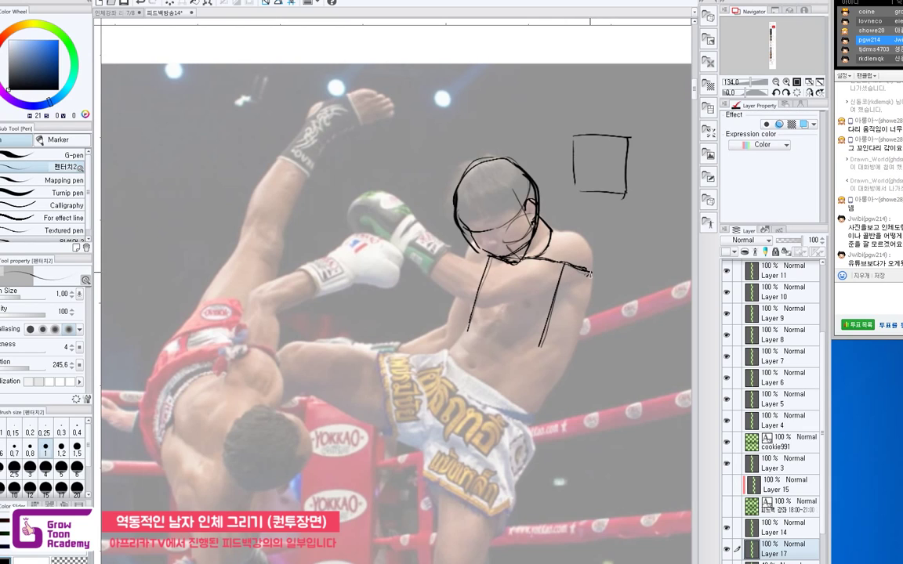
mouse_move(575, 235)
mouse_down()
mouse_move(553, 234)
mouse_move(541, 253)
mouse_move(551, 278)
mouse_move(564, 281)
mouse_up()
key(ctrl+z)
mouse_move(573, 233)
mouse_down()
mouse_move(591, 249)
mouse_move(590, 274)
mouse_up()
mouse_move(564, 282)
mouse_down()
mouse_move(592, 267)
mouse_move(581, 315)
mouse_move(592, 270)
mouse_up()
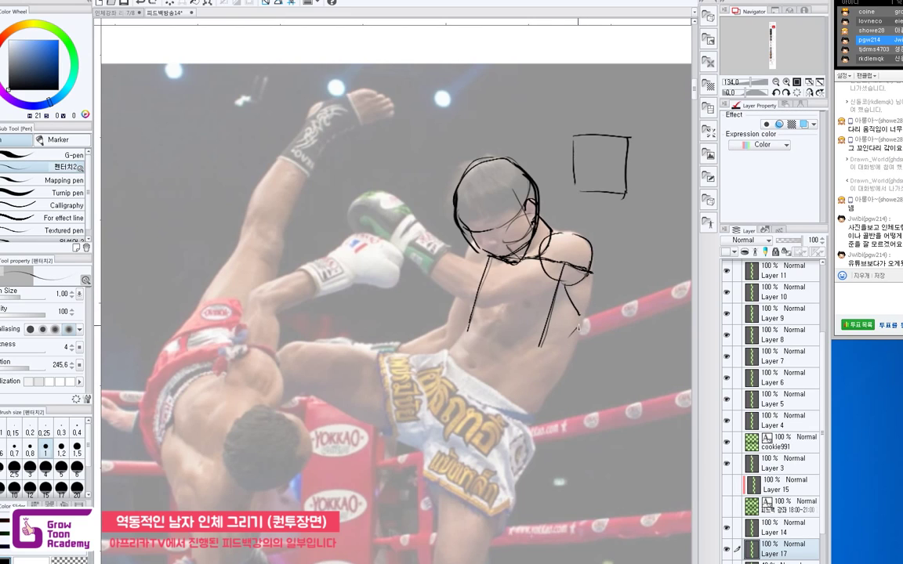
Step: Draw the torso's outer back edge from the shoulder to the waist and strengthen the chest's inner side edge
drag(593, 274, 595, 323)
key(ctrl+z)
key(ctrl+z)
drag(593, 274, 586, 319)
mouse_move(591, 281)
mouse_down()
mouse_move(562, 380)
mouse_move(562, 277)
mouse_move(538, 347)
mouse_up()
key(e)
key(p)
drag(557, 291, 536, 358)
drag(588, 311, 558, 388)
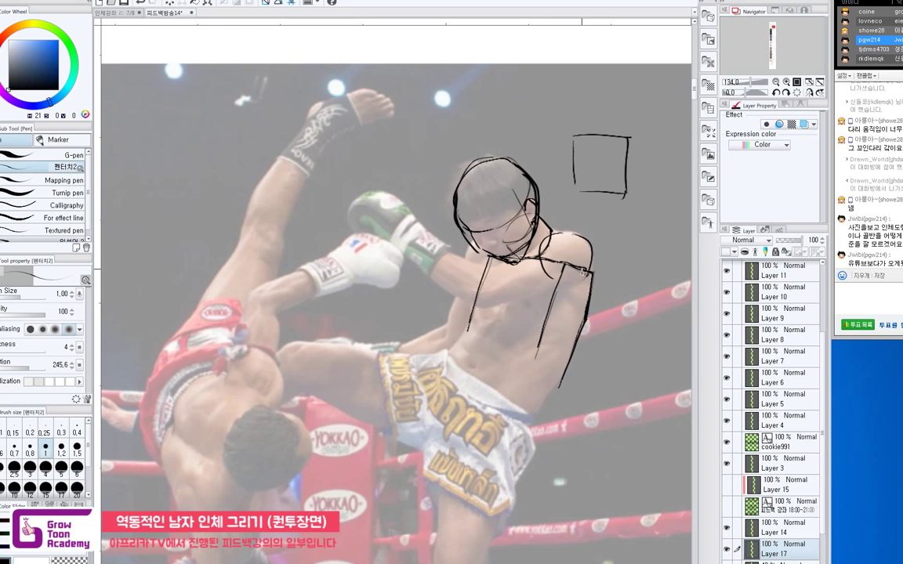
Step: Redraw the near shoulder as a full circle over the corner of the chest block
drag(583, 269, 594, 275)
key(ctrl+z)
drag(550, 228, 591, 273)
key(ctrl+z)
key(ctrl+z)
mouse_move(557, 232)
mouse_down()
mouse_move(563, 265)
mouse_move(579, 282)
mouse_move(590, 244)
mouse_up()
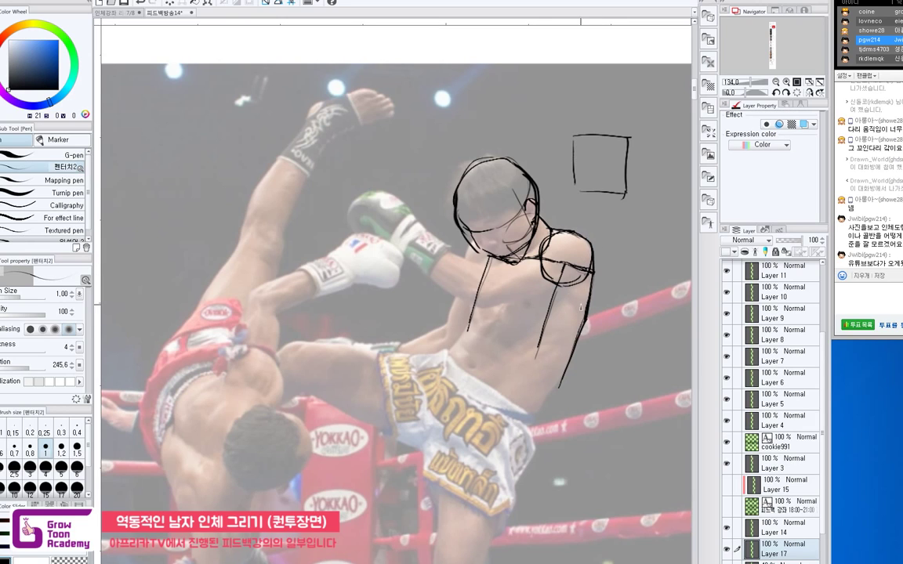
Step: Trim the back line's lower end, close the chest plane's bottom edge and extend its front edge toward the waist
drag(601, 279, 595, 269)
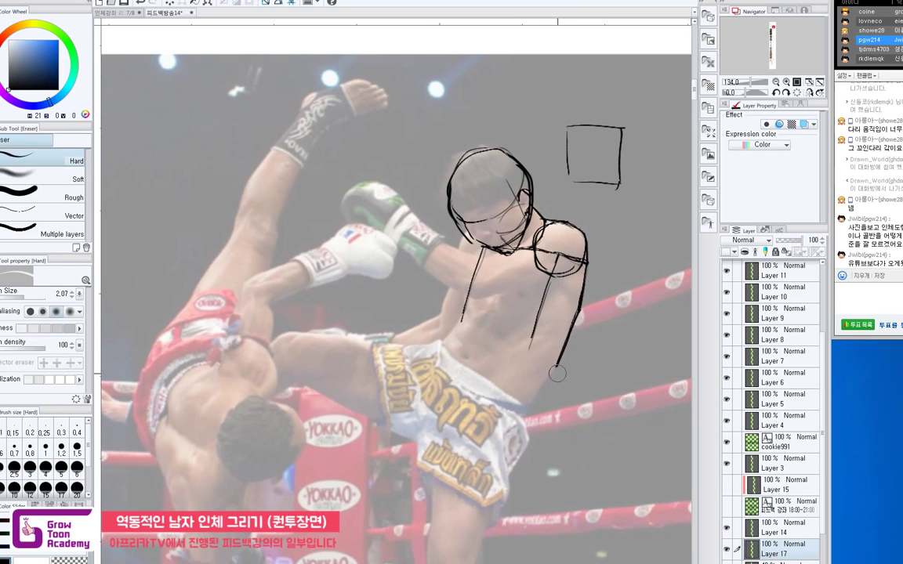
drag(501, 327, 501, 322)
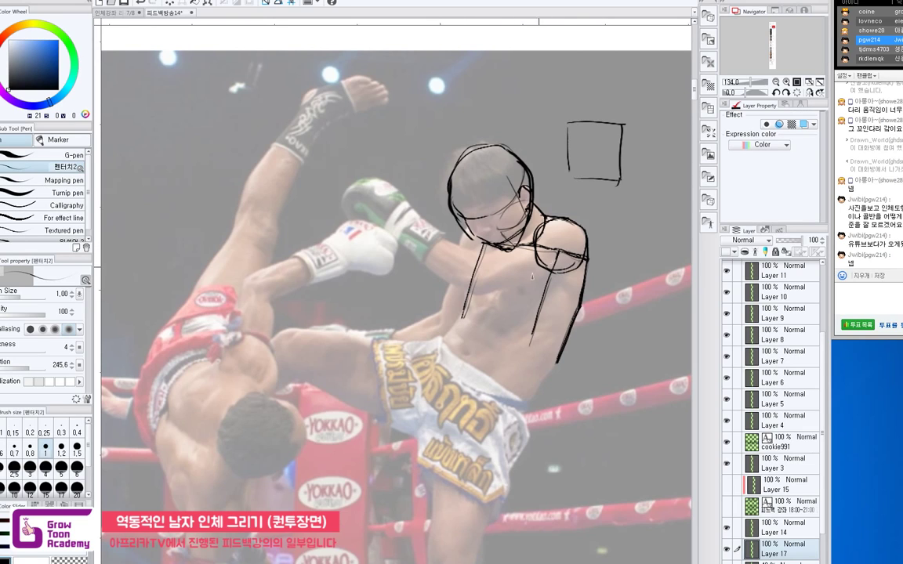
mouse_move(459, 322)
mouse_down()
mouse_move(532, 337)
mouse_move(457, 340)
mouse_up()
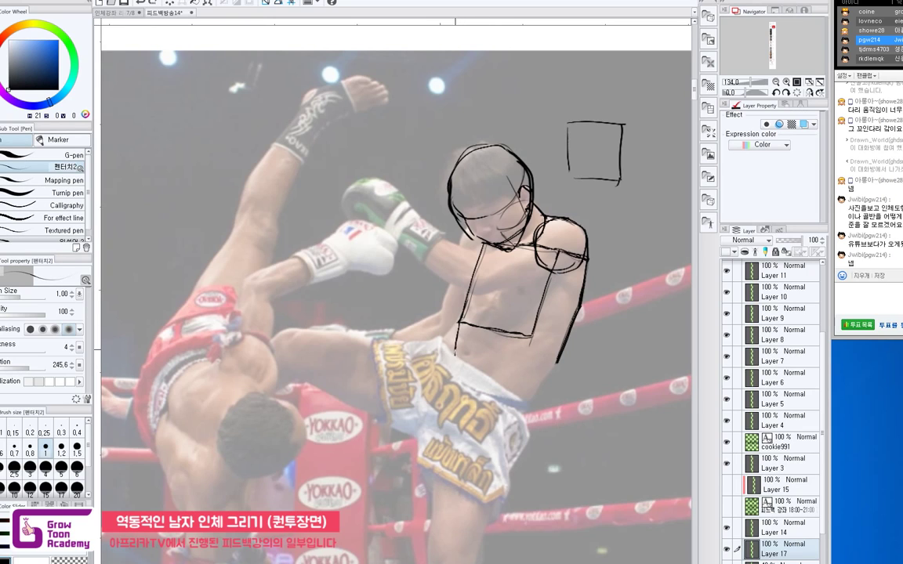
Step: Add an abdomen section under the chest block with a bottom edge and a back edge tapering inward to the waist
mouse_move(455, 354)
mouse_down()
mouse_move(515, 368)
mouse_move(519, 359)
mouse_move(517, 367)
mouse_up()
key(ctrl+z)
drag(568, 330, 547, 382)
key(ctrl+z)
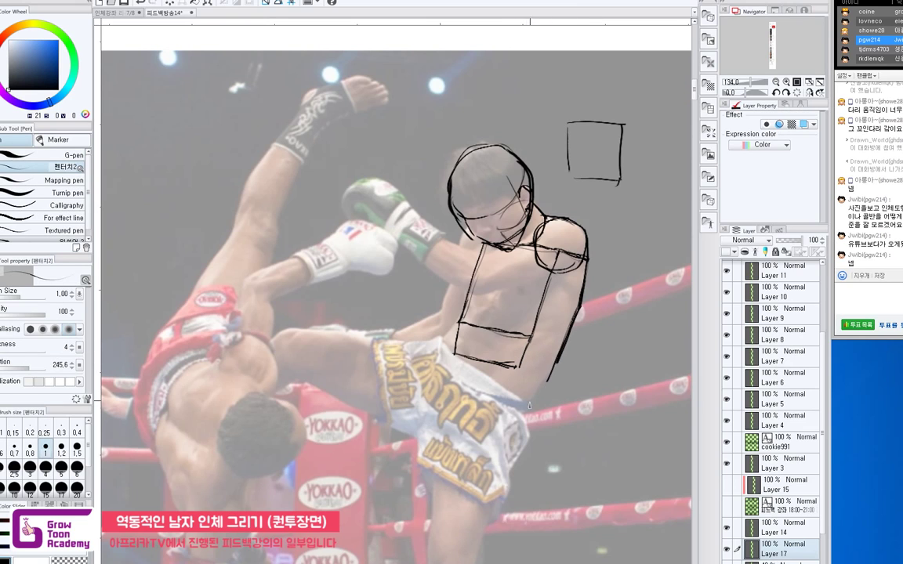
key(ctrl+z)
drag(561, 354, 542, 383)
key(ctrl+z)
drag(558, 354, 541, 381)
key(ctrl+z)
drag(560, 350, 543, 382)
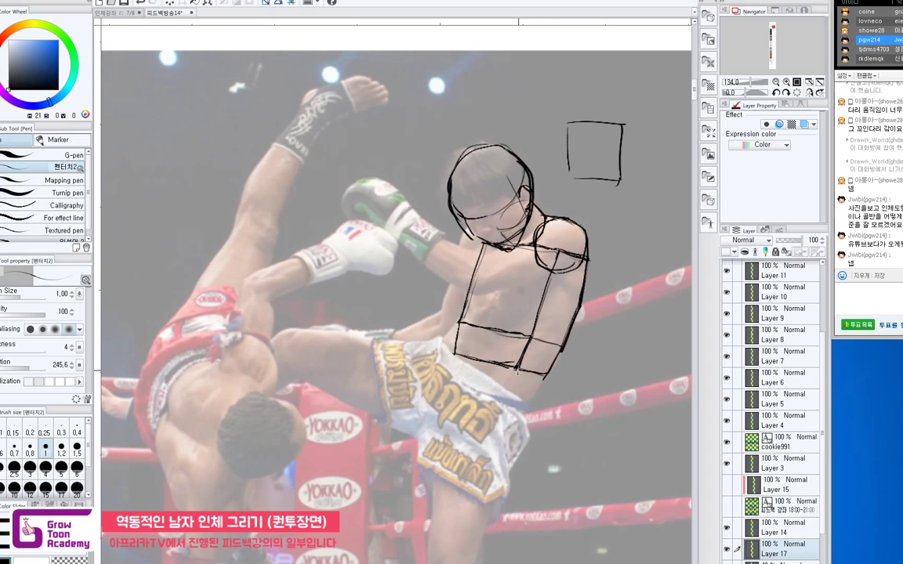
Step: Close the bottom of the torso's side plane and reinforce the base line across the waist
drag(521, 370, 545, 378)
drag(589, 320, 578, 350)
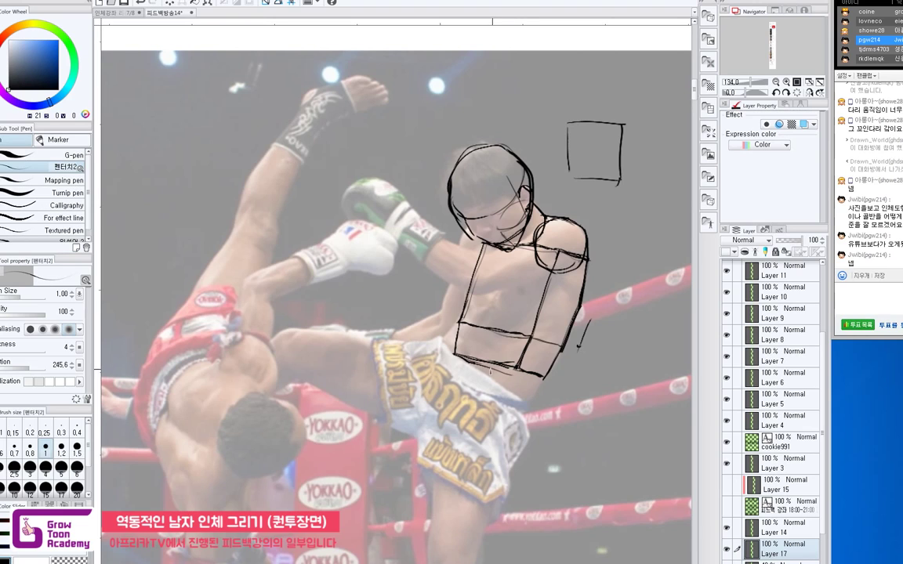
drag(455, 354, 539, 381)
mouse_move(476, 358)
mouse_down()
mouse_move(465, 275)
mouse_move(544, 384)
mouse_move(575, 257)
mouse_up()
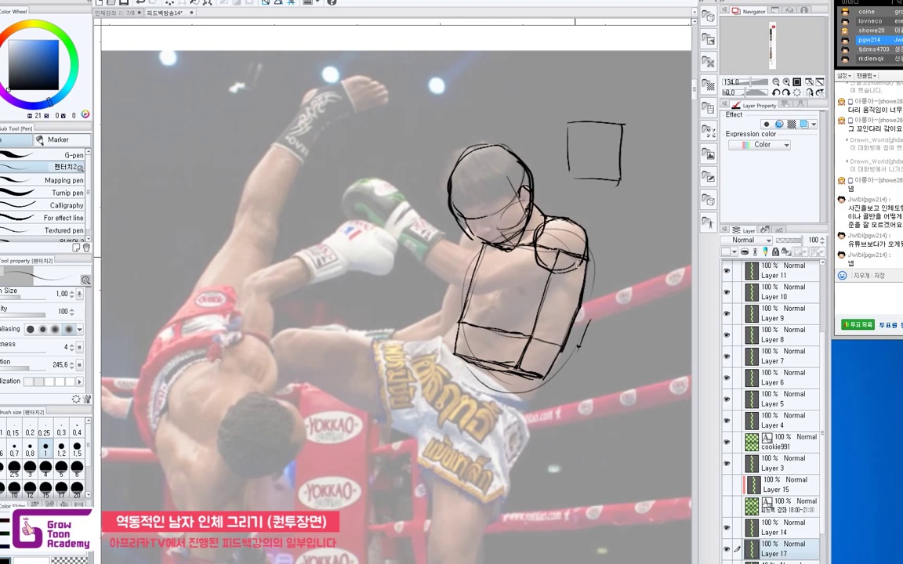
key(ctrl+z)
Step: Strengthen the chest block's front edge and sketch the far shoulder's curve beside the chin
drag(551, 339, 521, 326)
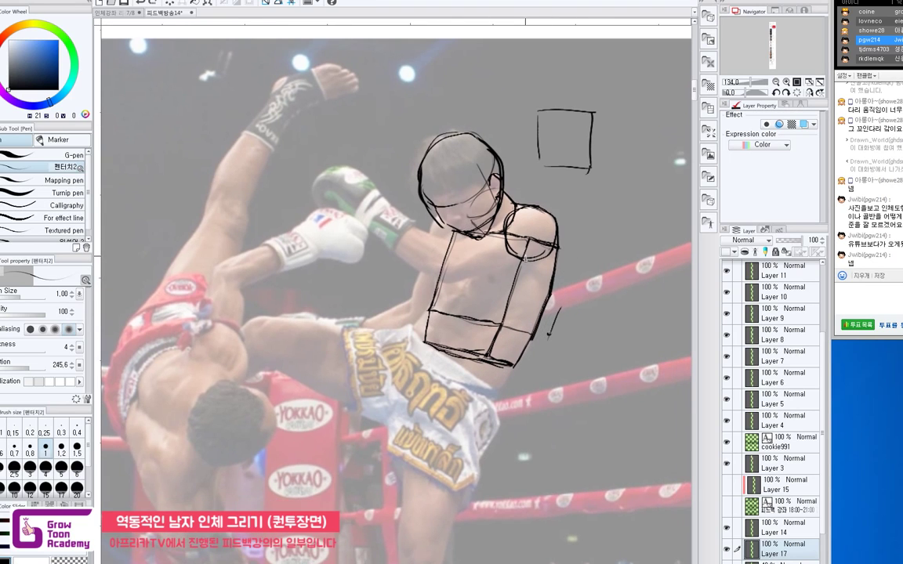
drag(454, 231, 429, 307)
drag(530, 342, 521, 335)
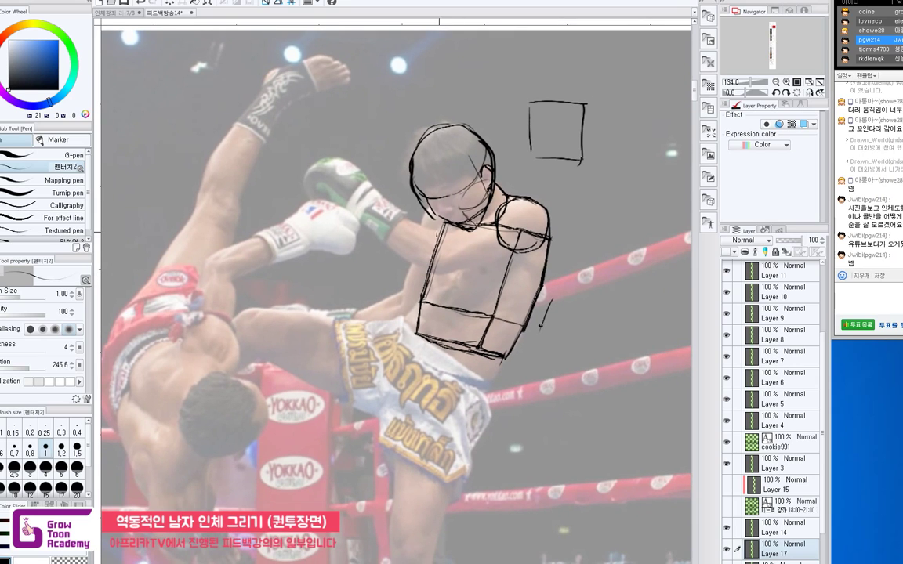
drag(462, 260, 471, 260)
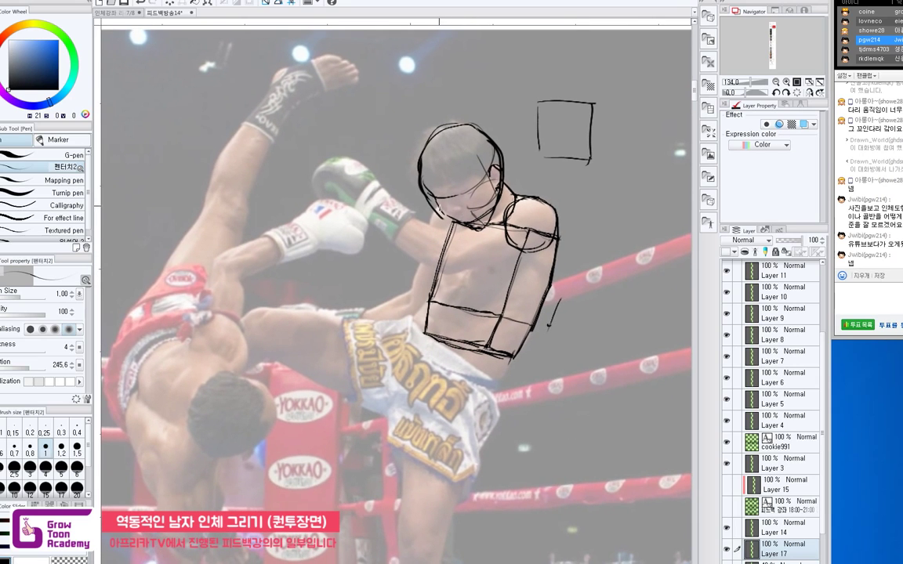
drag(435, 212, 440, 251)
drag(515, 355, 534, 339)
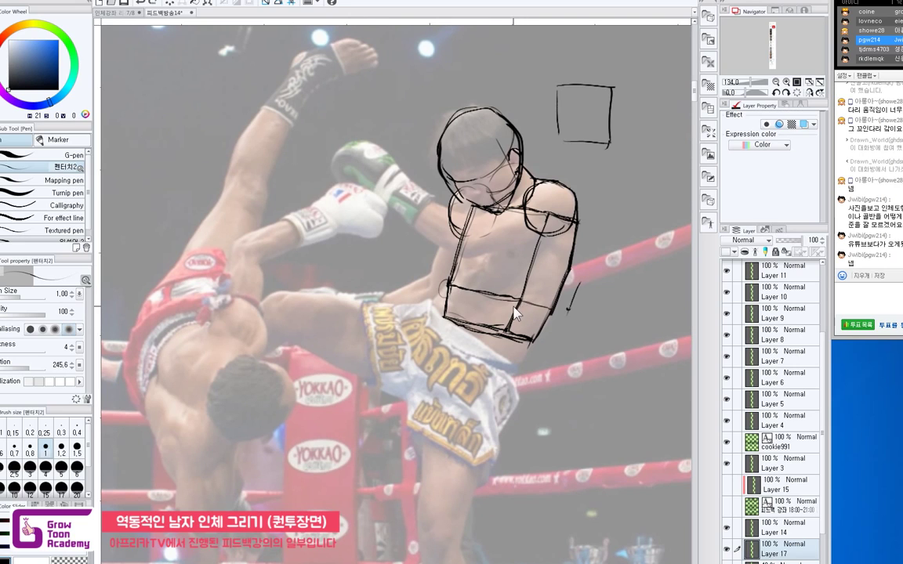
Step: Mark the front, middle and back corners of the abdomen section's upper edge with small circles
drag(527, 294, 523, 291)
drag(452, 275, 453, 278)
mouse_move(553, 304)
mouse_down()
mouse_move(538, 332)
mouse_move(516, 376)
mouse_up()
key(ctrl+z)
mouse_move(460, 383)
mouse_down()
mouse_move(541, 361)
mouse_move(548, 390)
mouse_move(462, 420)
mouse_up()
key(ctrl+z)
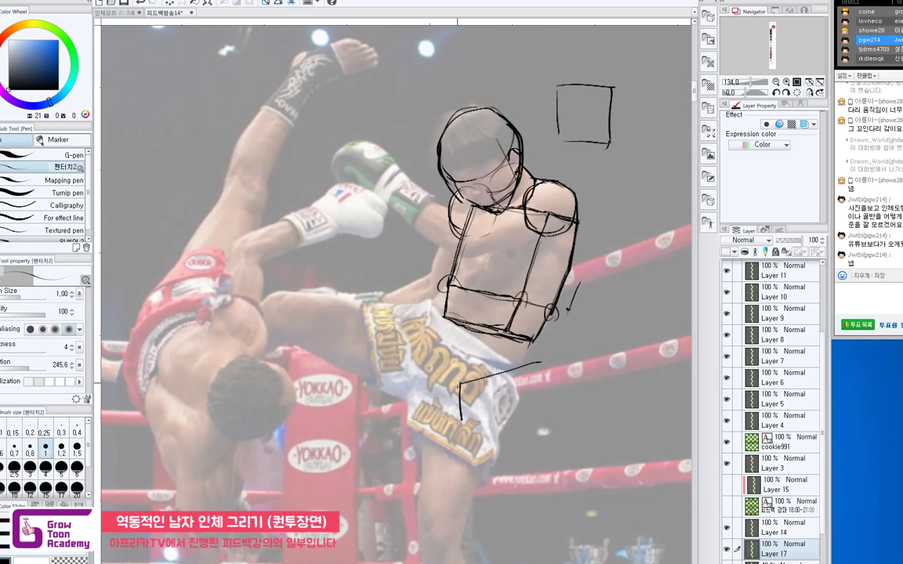
key(ctrl+z)
key(ctrl+z)
mouse_move(445, 310)
mouse_down()
mouse_move(452, 375)
mouse_move(486, 367)
mouse_move(449, 375)
mouse_move(519, 355)
mouse_move(541, 391)
mouse_move(450, 418)
mouse_up()
key(ctrl+z)
key(ctrl+z)
Step: Try to block in a box-shaped pelvis below the waist over the shorts
mouse_move(448, 374)
mouse_down()
mouse_move(449, 414)
mouse_move(541, 389)
mouse_up()
mouse_move(518, 355)
mouse_down()
mouse_move(534, 341)
mouse_move(477, 354)
mouse_up()
mouse_move(520, 344)
mouse_down()
mouse_move(459, 363)
mouse_move(566, 361)
mouse_up()
mouse_move(531, 344)
mouse_down()
mouse_move(565, 358)
mouse_move(553, 354)
mouse_move(569, 369)
mouse_move(544, 394)
mouse_up()
mouse_move(567, 368)
mouse_down()
mouse_move(540, 391)
mouse_move(548, 356)
mouse_move(529, 363)
mouse_move(556, 368)
mouse_move(477, 353)
mouse_move(482, 380)
mouse_move(541, 396)
mouse_move(473, 405)
mouse_up()
key(e)
key(p)
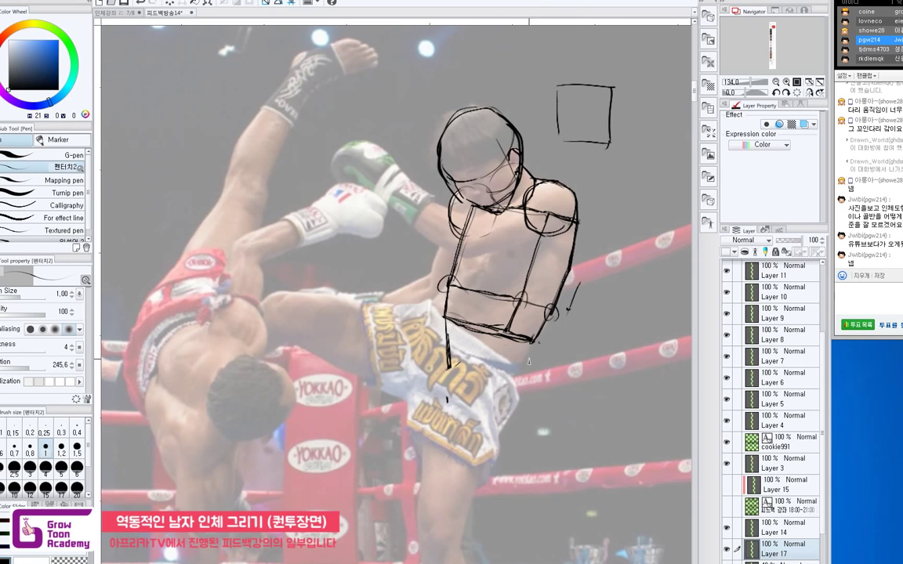
Step: Try to sketch the lower abdomen as a wedge with a slanted lower edge and a reinforced front edge
drag(532, 359, 464, 384)
key(ctrl+z)
mouse_move(534, 348)
mouse_down()
mouse_move(470, 364)
mouse_move(537, 347)
mouse_up()
key(ctrl+z)
mouse_move(475, 359)
mouse_down()
mouse_move(537, 346)
mouse_move(526, 363)
mouse_move(457, 384)
mouse_move(507, 369)
mouse_move(506, 359)
mouse_move(541, 343)
mouse_up()
mouse_move(541, 344)
mouse_down()
mouse_move(461, 375)
mouse_move(447, 392)
mouse_move(503, 367)
mouse_up()
drag(446, 318, 451, 388)
drag(449, 349, 451, 387)
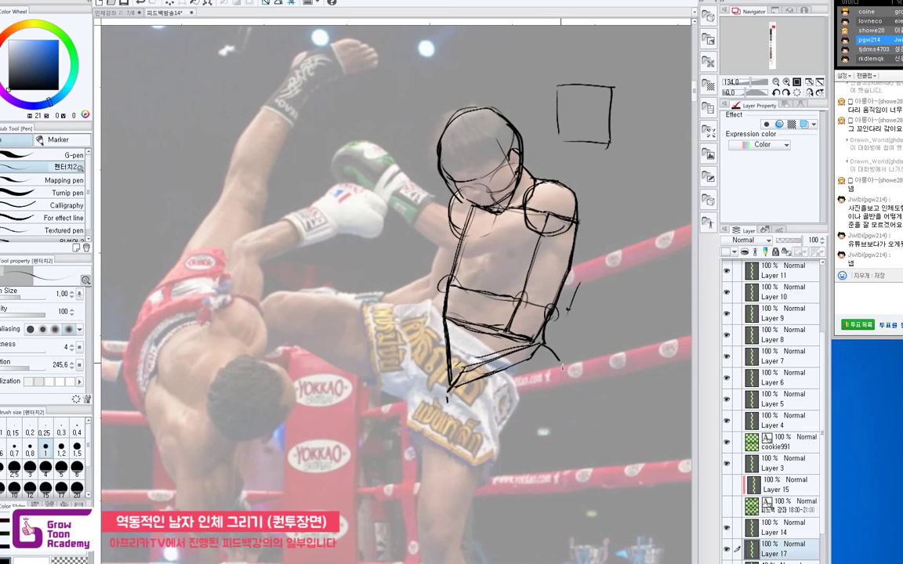
Step: Try to add a pelvis box with a side plane under the lower abdomen and loop the waist corners
drag(530, 360, 549, 394)
mouse_move(452, 384)
mouse_down()
mouse_move(459, 436)
mouse_move(544, 405)
mouse_up()
drag(462, 433, 555, 404)
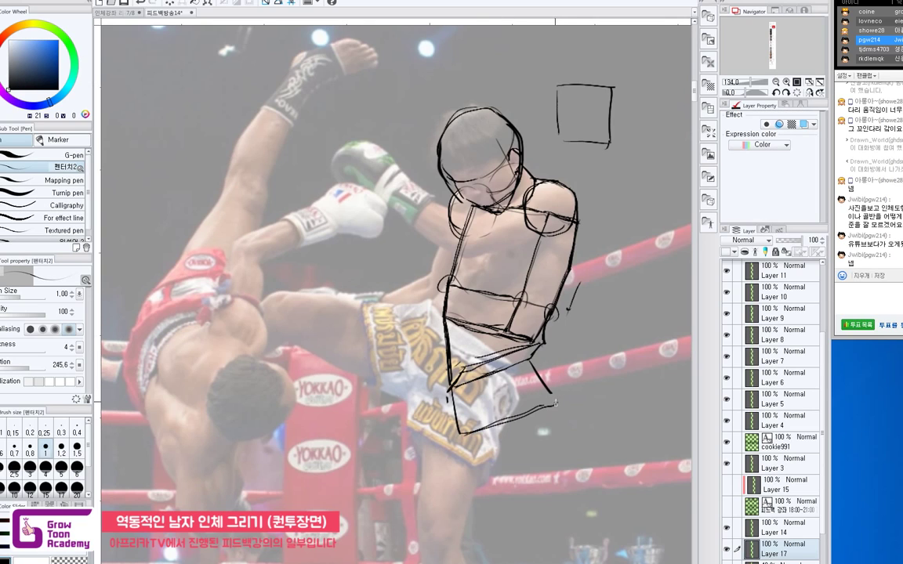
mouse_move(531, 345)
mouse_down()
mouse_move(576, 372)
mouse_move(556, 404)
mouse_up()
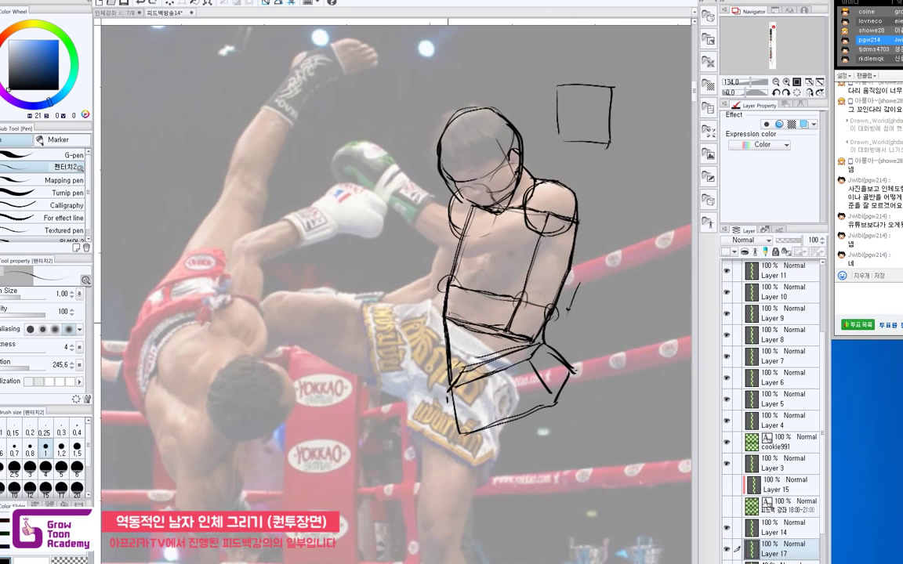
mouse_move(443, 328)
mouse_down()
mouse_move(447, 276)
mouse_move(459, 287)
mouse_up()
drag(507, 337, 556, 315)
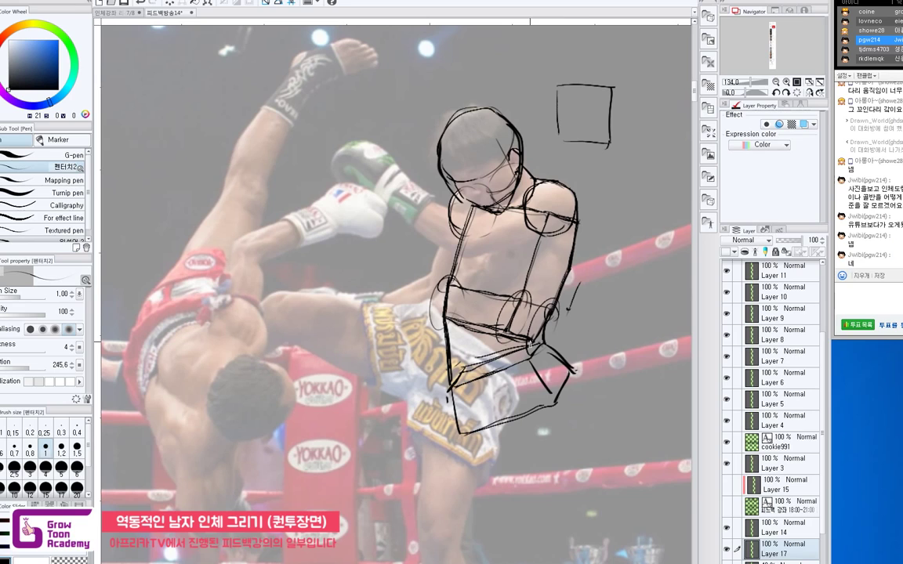
Step: Undo all the pelvis and lower abdomen strokes back to the torso block with its corner circles
key(ctrl+z)
key(ctrl+z)
key(ctrl+z)
key(ctrl+z)
key(ctrl+z)
key(ctrl+z)
key(ctrl+z)
key(ctrl+z)
key(ctrl+z)
key(ctrl+z)
key(ctrl+z)
key(ctrl+z)
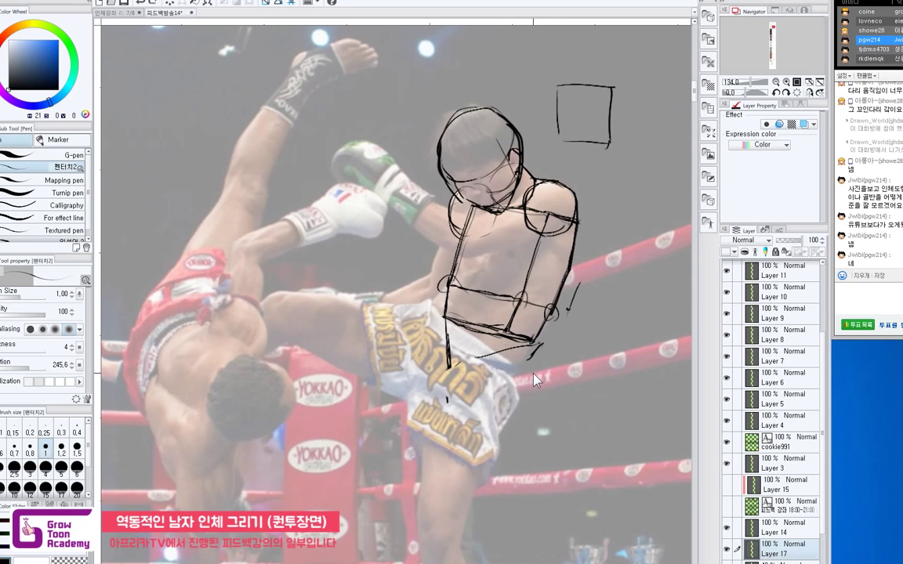
key(ctrl+z)
key(ctrl+z)
key(ctrl+z)
key(ctrl+z)
key(ctrl+z)
key(ctrl+z)
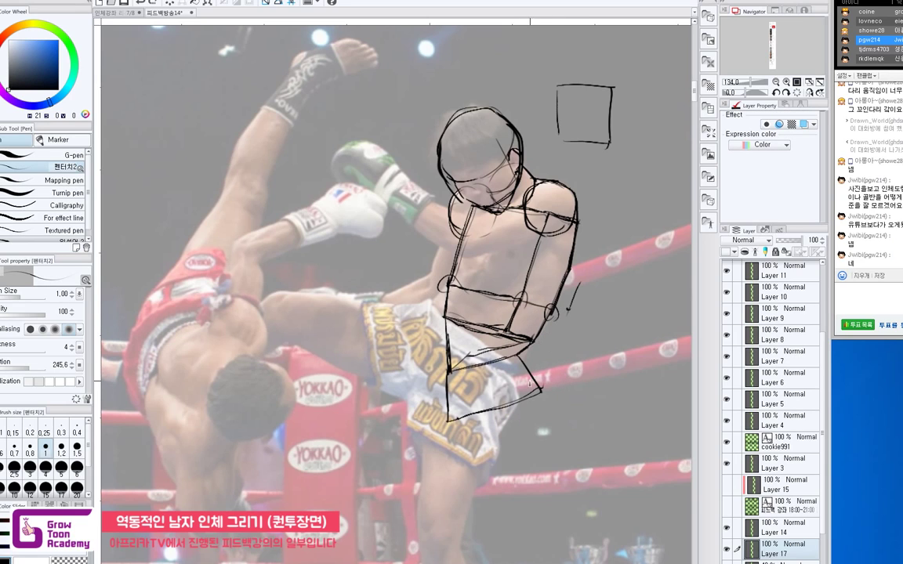
mouse_move(530, 381)
mouse_down()
mouse_move(538, 366)
mouse_move(566, 371)
mouse_up()
key(ctrl+z)
key(ctrl+z)
key(ctrl+z)
key(ctrl+z)
key(ctrl+z)
key(ctrl+z)
key(ctrl+z)
key(ctrl+z)
key(ctrl+z)
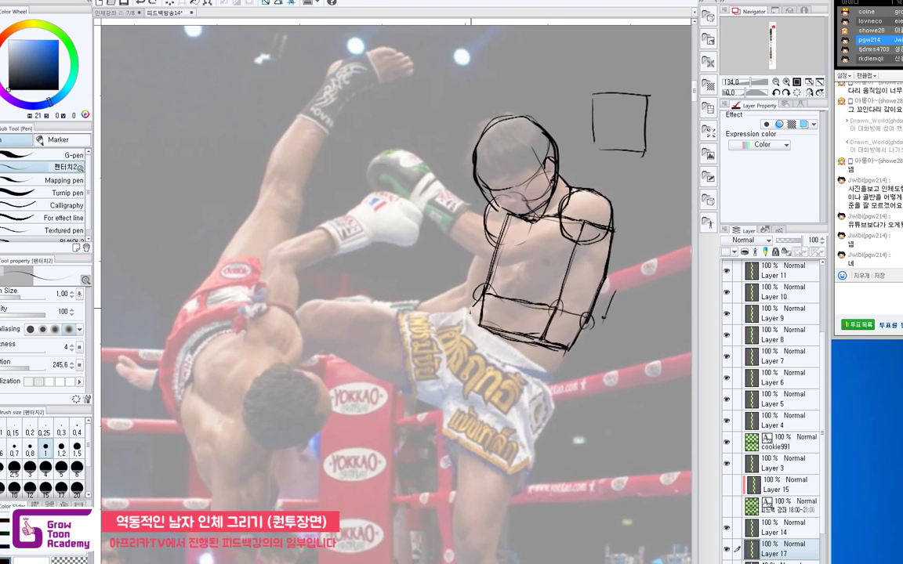
Step: Sketch the pelvis block's front face as a tilted four-sided plane over the white shorts
drag(471, 308, 481, 294)
mouse_move(475, 322)
mouse_down()
mouse_move(501, 353)
mouse_move(486, 339)
mouse_move(511, 351)
mouse_move(518, 372)
mouse_move(507, 351)
mouse_move(530, 367)
mouse_up()
key(ctrl+z)
key(ctrl+z)
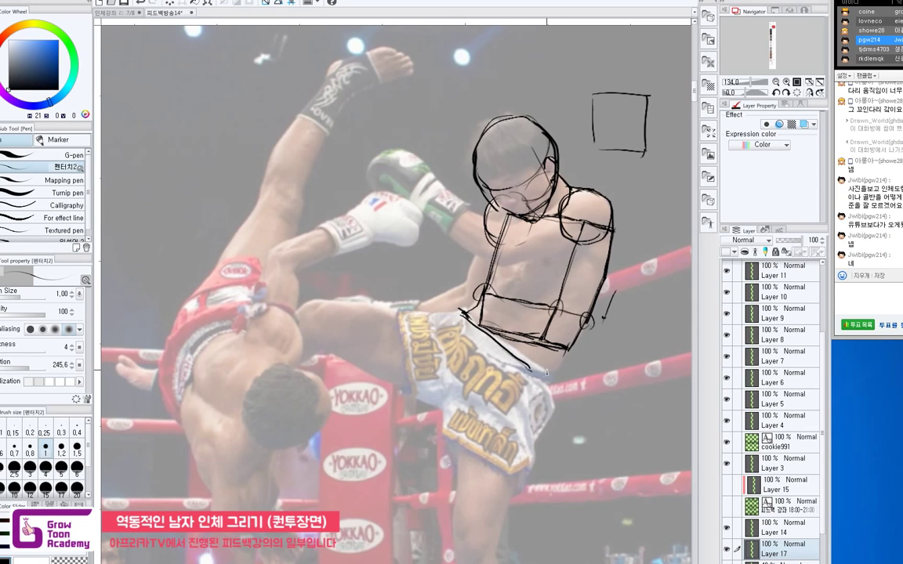
drag(531, 371, 514, 428)
key(ctrl+z)
mouse_move(463, 312)
mouse_down()
mouse_move(420, 344)
mouse_move(501, 426)
mouse_up()
mouse_move(413, 348)
mouse_down()
mouse_move(509, 431)
mouse_move(527, 402)
mouse_move(510, 430)
mouse_up()
key(e)
key(p)
drag(532, 373, 510, 431)
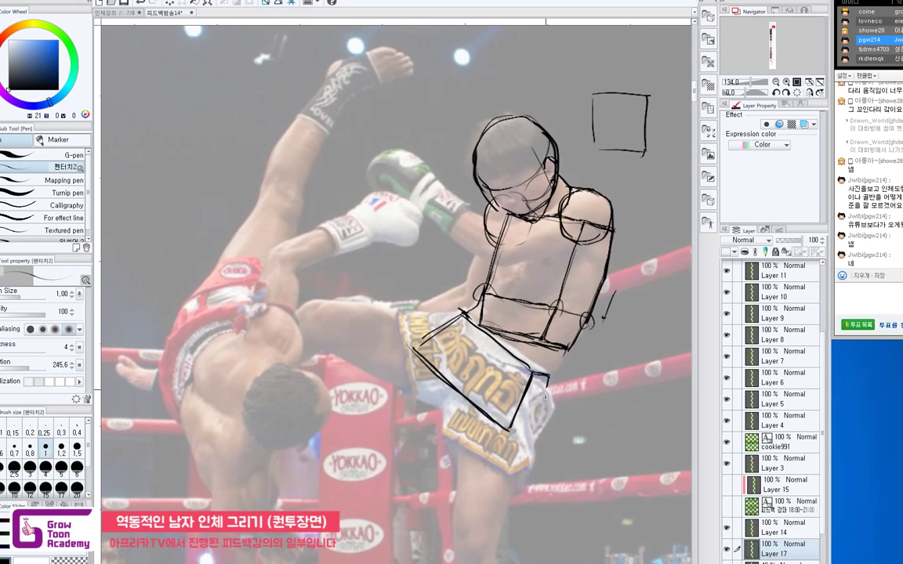
Step: Add the pelvis block's narrow side plane and extend the torso's back line down to the hip
drag(547, 376, 526, 429)
drag(414, 347, 461, 314)
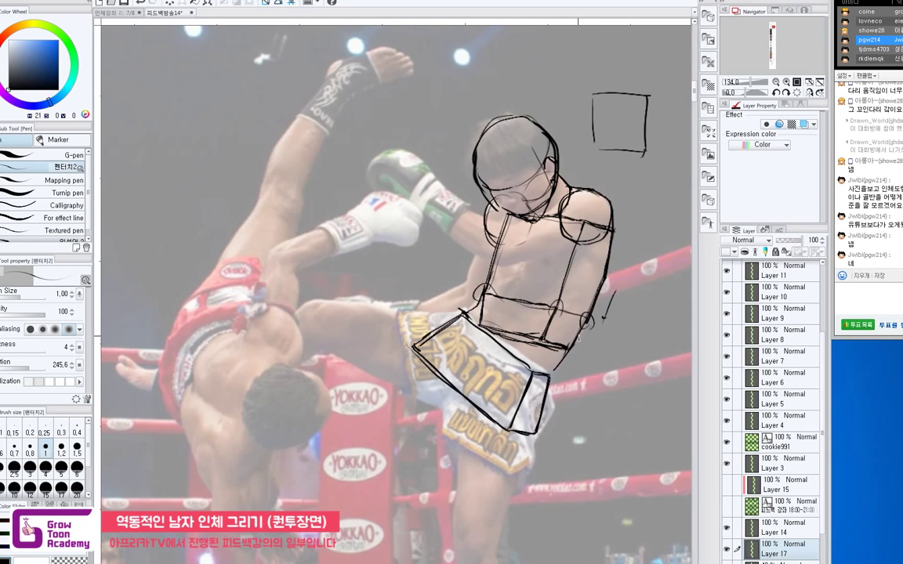
drag(568, 349, 557, 365)
Step: Sketch the rounded top of the standing thigh under the pelvis block, with a curve across the shorts' hem
drag(474, 369, 500, 325)
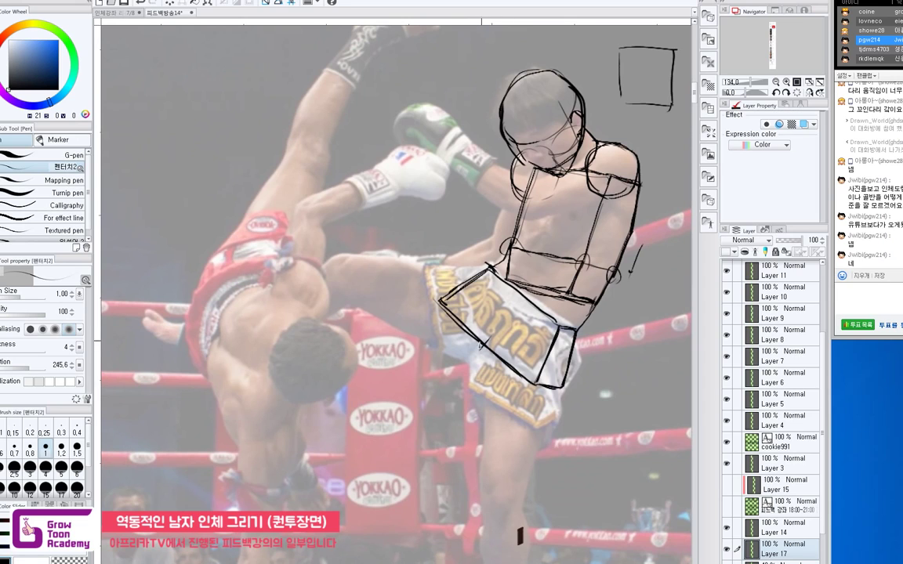
mouse_move(491, 336)
mouse_down()
mouse_move(480, 362)
mouse_move(500, 401)
mouse_move(530, 418)
mouse_move(563, 386)
mouse_move(507, 402)
mouse_move(480, 387)
mouse_up()
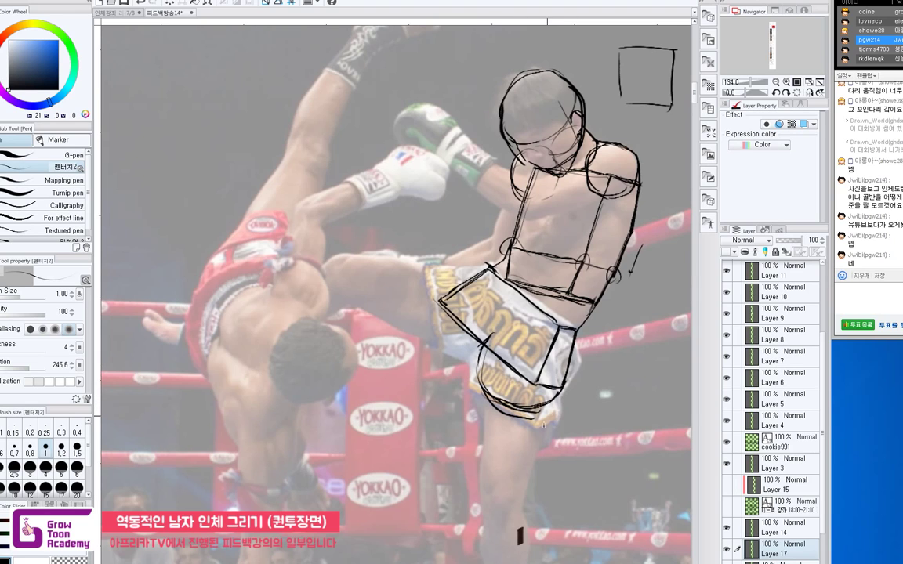
drag(564, 385, 573, 320)
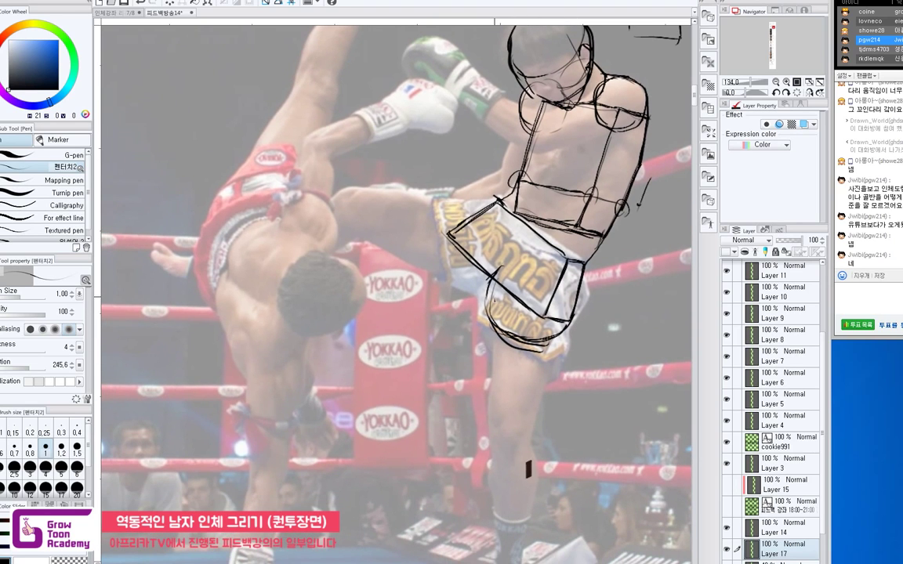
Step: Draw the standing thigh's front and back outlines tapering to the knee and round off the knee
mouse_move(493, 285)
mouse_down()
mouse_move(496, 416)
mouse_move(490, 383)
mouse_move(491, 394)
mouse_up()
key(ctrl+z)
key(ctrl+z)
drag(568, 324, 531, 440)
key(ctrl+z)
drag(569, 331, 530, 431)
drag(490, 304, 489, 388)
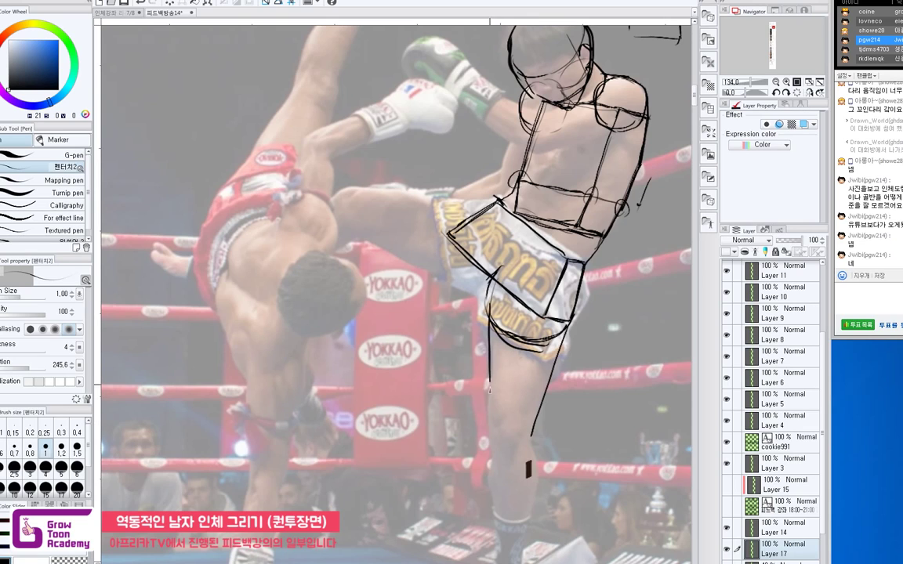
mouse_move(489, 321)
mouse_down()
mouse_move(486, 416)
mouse_move(491, 342)
mouse_move(486, 418)
mouse_move(534, 420)
mouse_move(526, 403)
mouse_move(533, 435)
mouse_up()
key(ctrl+z)
key(ctrl+z)
Step: Add a cross-section ellipse around the top of the standing thigh just under the pelvis block
drag(531, 304, 548, 315)
key(ctrl+z)
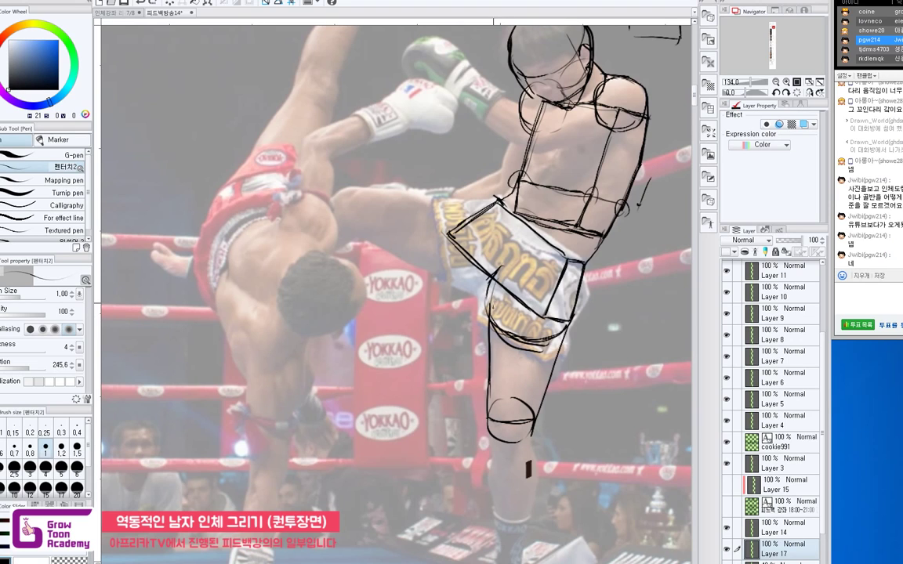
drag(490, 302, 566, 313)
key(ctrl+z)
drag(565, 308, 503, 301)
Step: Draw the standing leg's shin and calf outlines, correct the shin line and close the shape at the ankle
scroll(509, 377, down, 3)
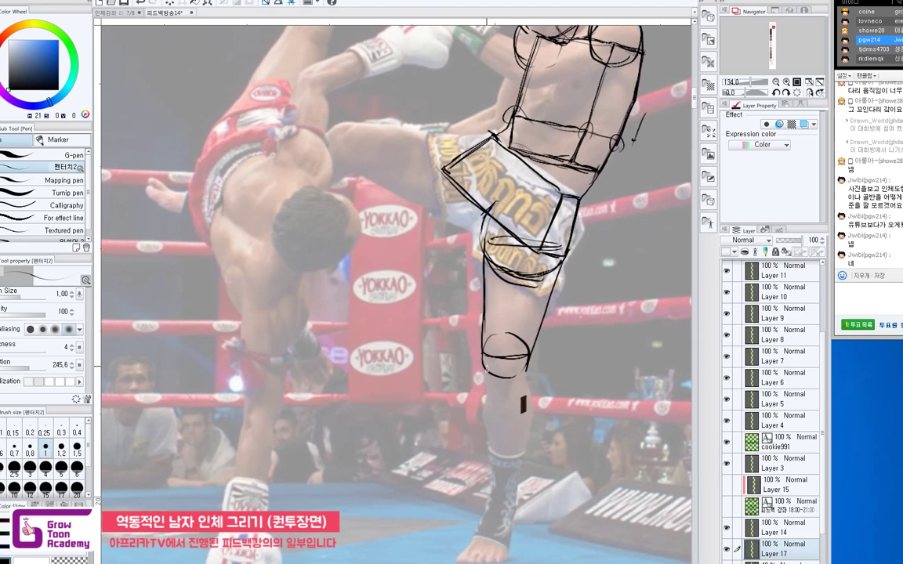
drag(486, 380, 494, 497)
drag(486, 382, 490, 426)
drag(534, 404, 515, 500)
drag(527, 369, 529, 386)
drag(521, 455, 515, 410)
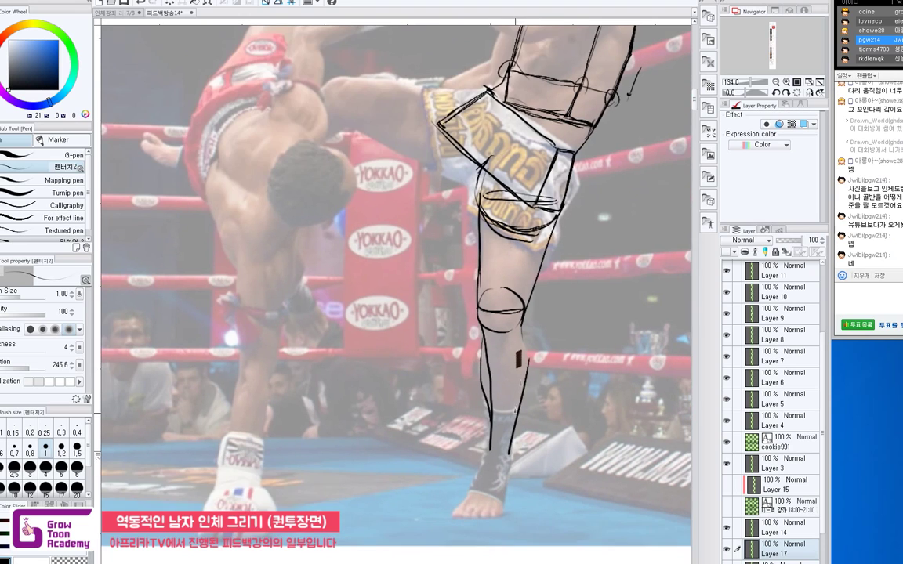
key(e)
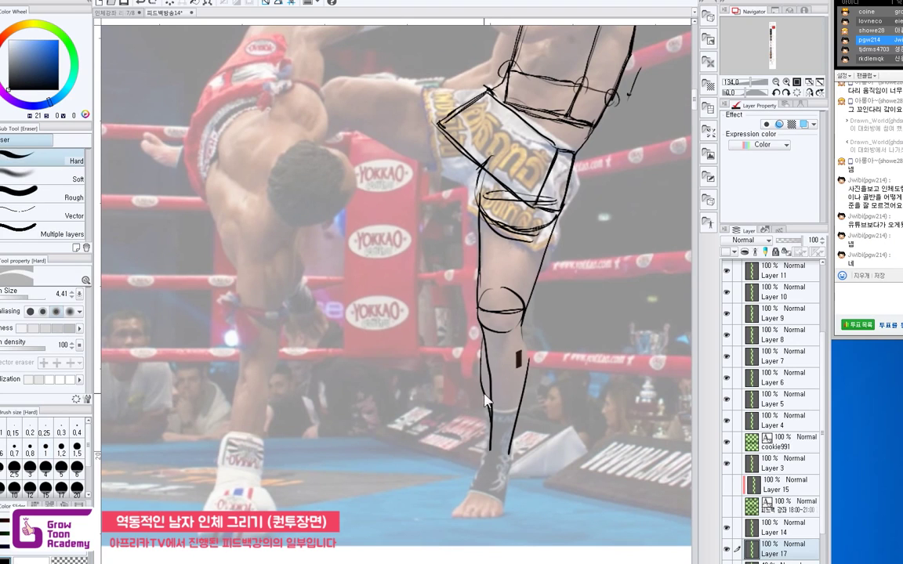
key(p)
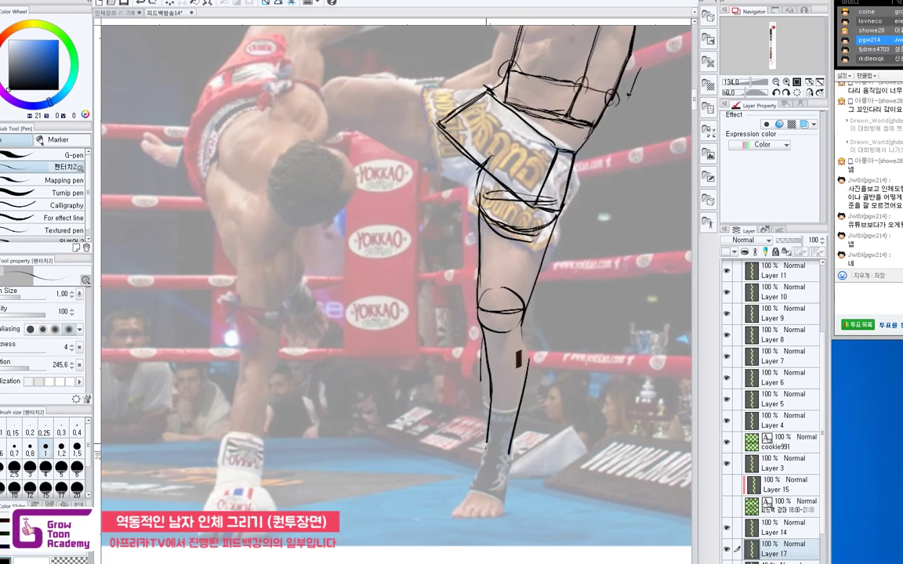
scroll(501, 384, down, 1)
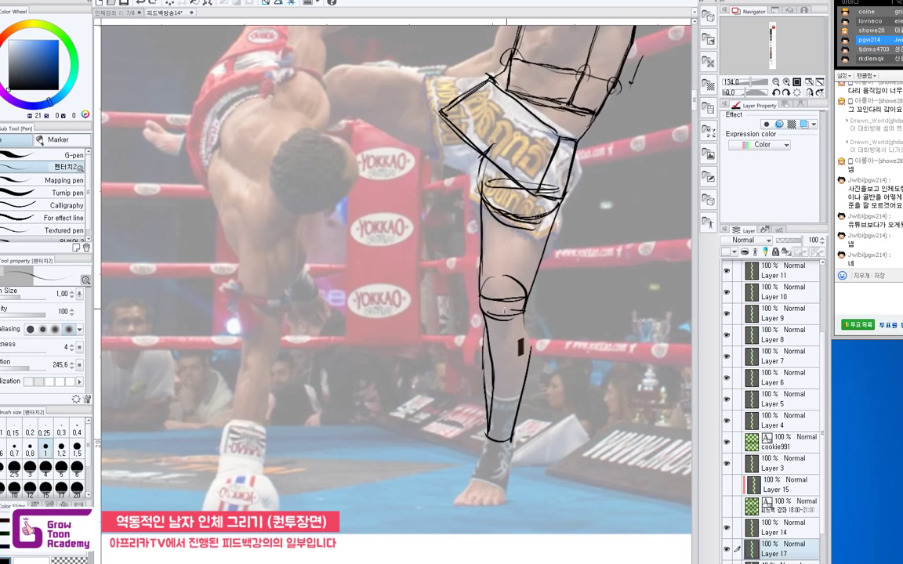
Step: Sketch the ankle and heel as circles and block in the standing foot as a wedge
scroll(501, 391, down, 1)
mouse_move(501, 420)
mouse_down()
mouse_move(487, 433)
mouse_move(499, 412)
mouse_up()
mouse_move(500, 448)
mouse_down()
mouse_move(485, 453)
mouse_move(498, 474)
mouse_move(481, 487)
mouse_move(503, 495)
mouse_move(471, 495)
mouse_move(465, 479)
mouse_move(510, 483)
mouse_move(504, 495)
mouse_move(457, 493)
mouse_move(480, 497)
mouse_up()
key(ctrl+z)
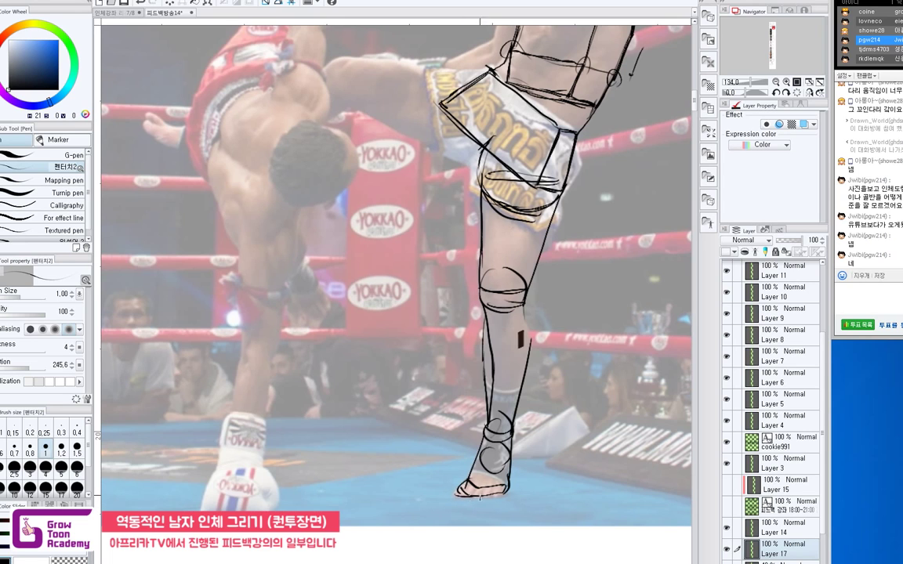
Step: Examine the standing fighter's overall block-in and the bent-over opponent's pose in the photo
drag(529, 415, 504, 528)
drag(511, 330, 535, 435)
drag(541, 362, 553, 365)
drag(582, 356, 544, 378)
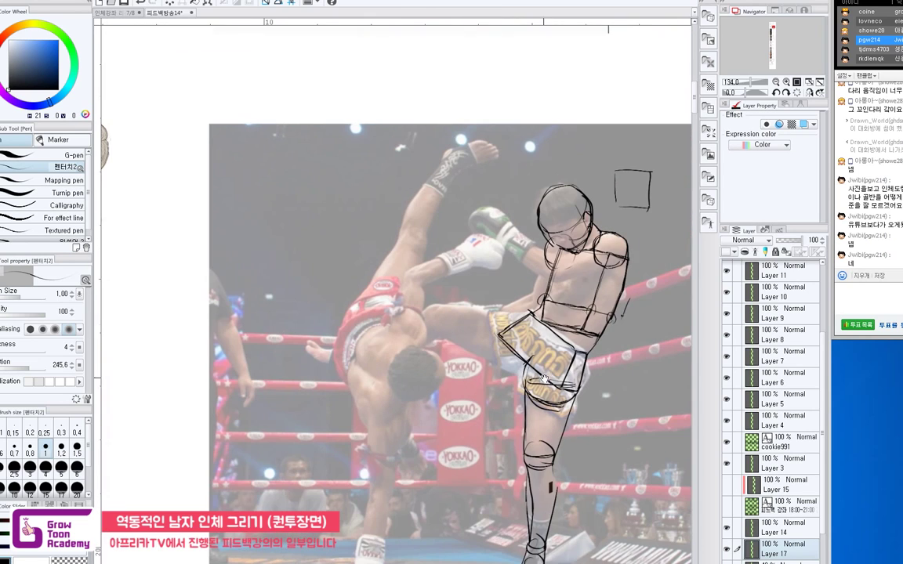
scroll(521, 315, up, 3)
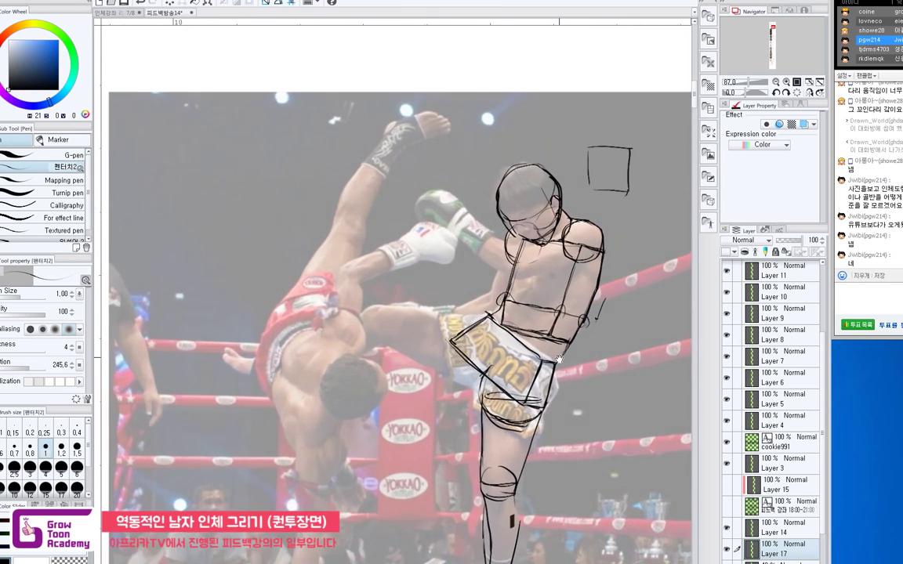
scroll(526, 362, up, 1)
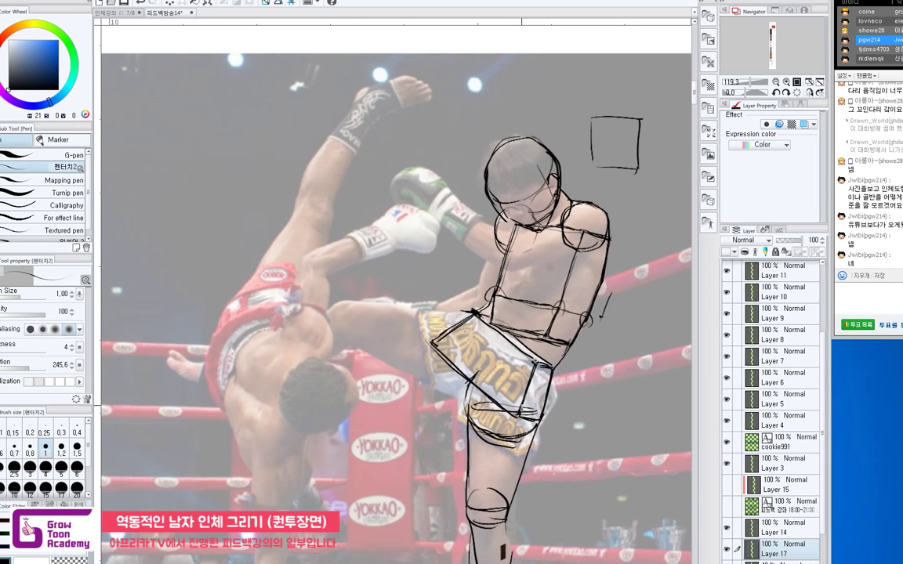
drag(518, 408, 529, 390)
mouse_move(529, 390)
ctrl+mouse_down()
mouse_move(505, 409)
mouse_move(562, 377)
ctrl+mouse_up()
ctrl+drag(415, 365, 431, 361)
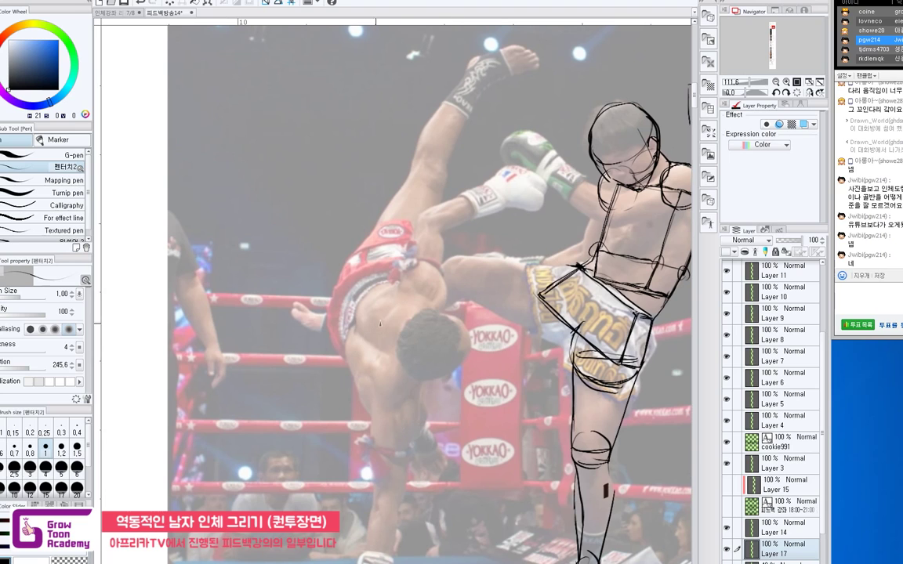
scroll(391, 384, down, 2)
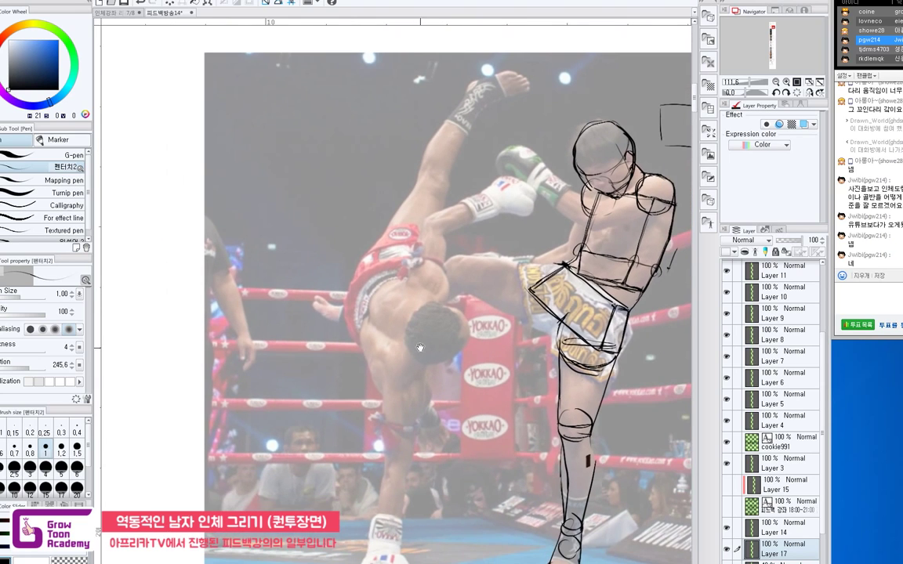
scroll(409, 385, up, 1)
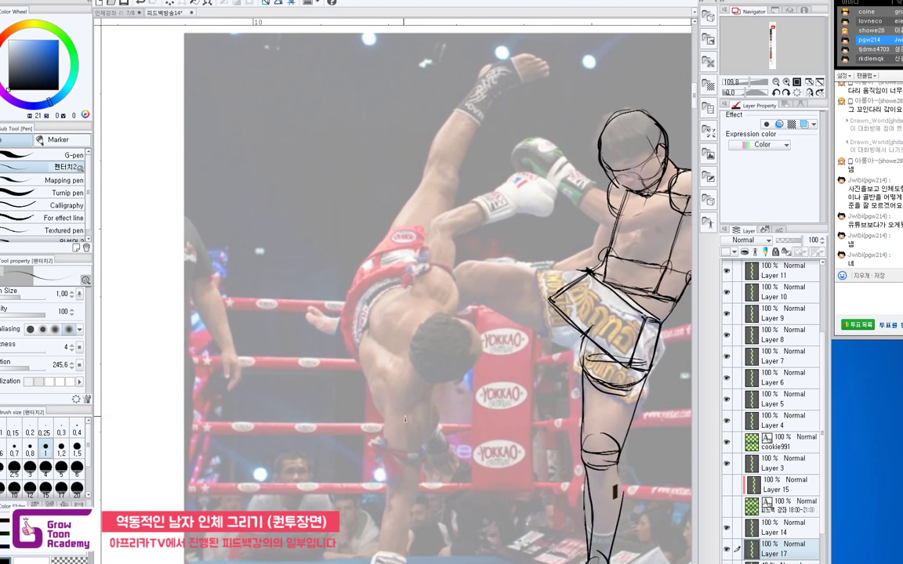
Step: Sketch the lower edge of the bent-over opponent's upper torso and the start of its back edge
mouse_move(391, 403)
mouse_down()
mouse_move(416, 407)
mouse_move(410, 415)
mouse_move(420, 417)
mouse_up()
key(ctrl+z)
key(ctrl+z)
drag(381, 375, 387, 413)
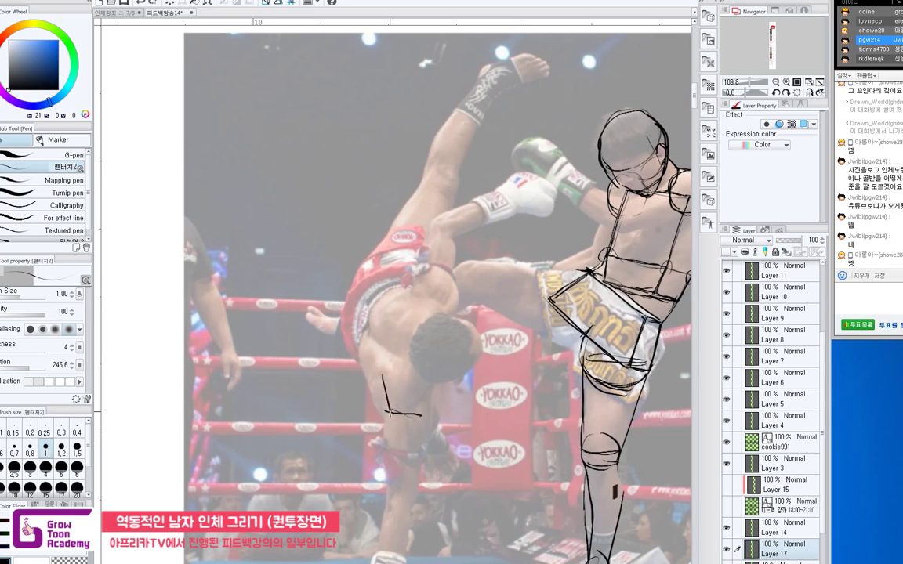
mouse_move(383, 377)
mouse_down()
mouse_move(398, 327)
mouse_move(421, 304)
mouse_move(445, 307)
mouse_move(395, 336)
mouse_up()
key(ctrl+z)
key(e)
key(p)
Step: Complete the opponent's upper torso face with its upper edge and a front edge running across the head
drag(422, 305, 384, 375)
drag(445, 311, 440, 387)
key(ctrl+z)
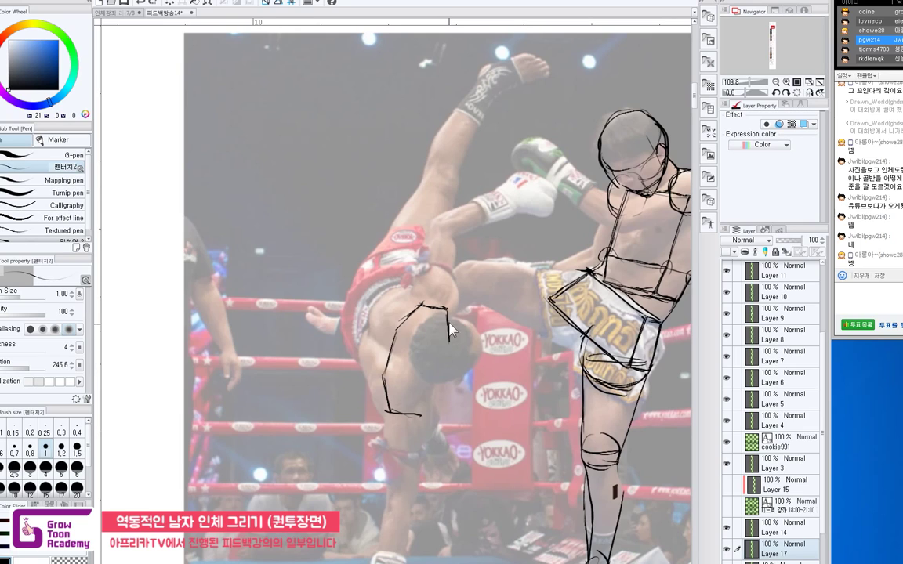
drag(448, 328, 440, 389)
drag(448, 351, 437, 394)
Step: Add the side plane along the opponent's back, with an outer edge tapering to the waist and a dividing line
drag(378, 302, 376, 305)
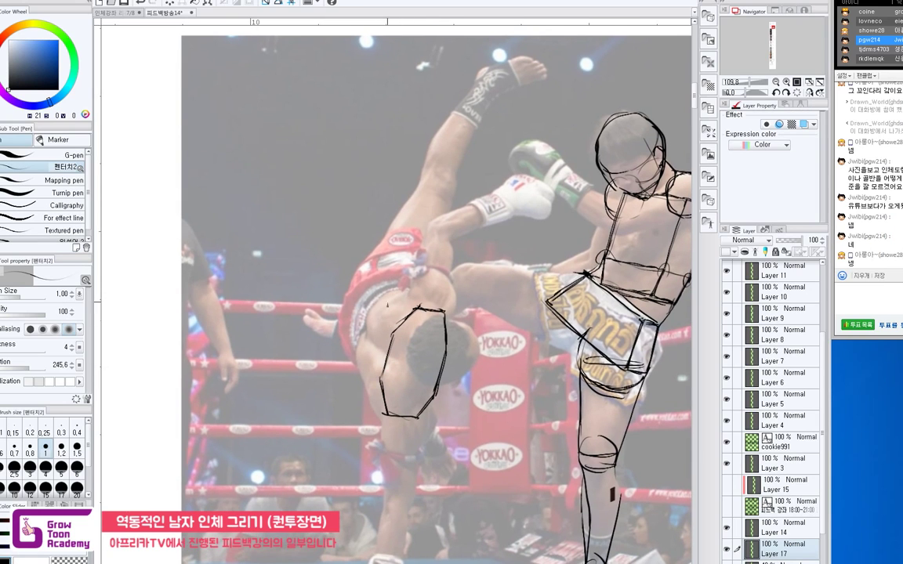
drag(389, 334, 376, 324)
drag(357, 359, 379, 414)
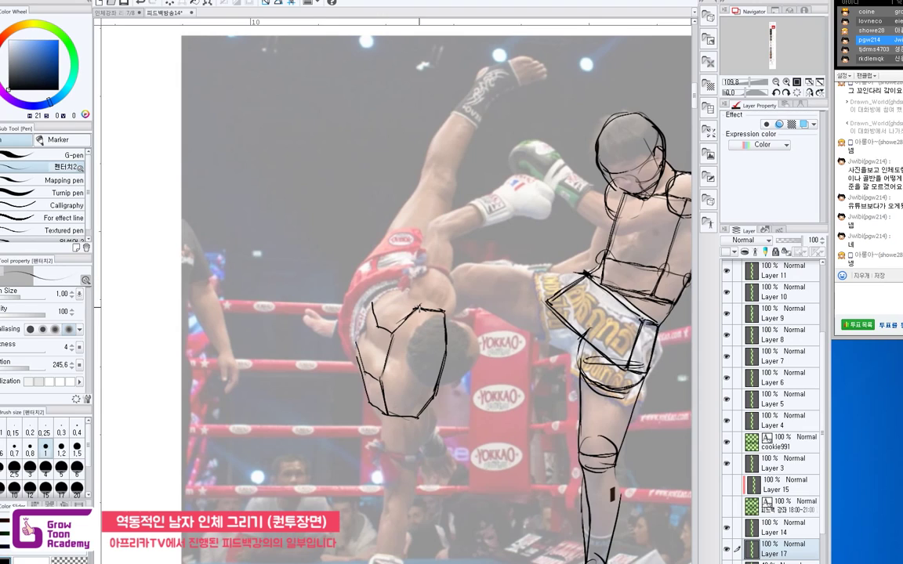
mouse_move(400, 301)
mouse_down()
mouse_move(417, 305)
mouse_move(395, 304)
mouse_move(365, 373)
mouse_move(373, 406)
mouse_up()
mouse_move(358, 362)
mouse_down()
mouse_move(368, 307)
mouse_move(392, 283)
mouse_move(428, 290)
mouse_move(413, 280)
mouse_up()
key(ctrl+z)
key(ctrl+z)
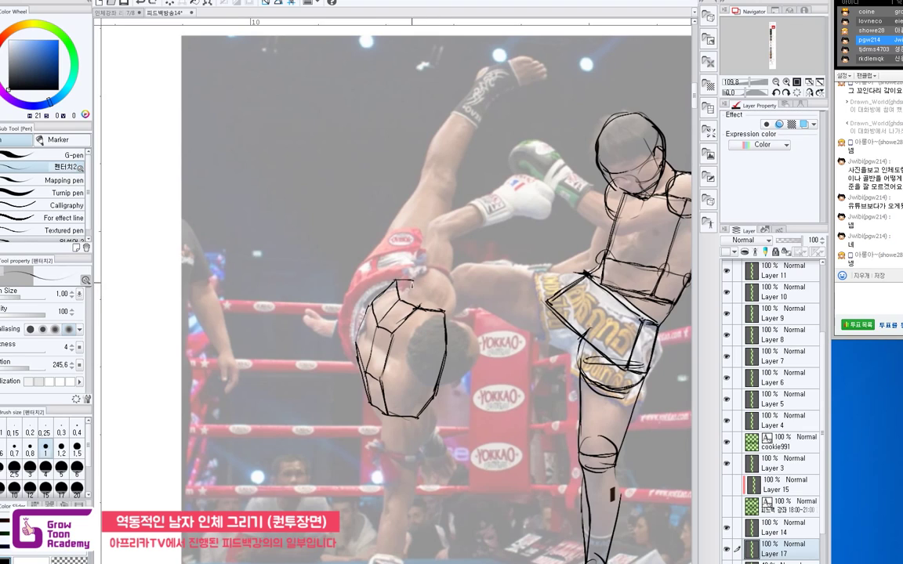
Step: Close the outline of the opponent's torso block with an angled edge from the waist corner to the front edge, erasing stray marks
key(ctrl+z)
drag(418, 285, 428, 292)
key(e)
key(p)
key(e)
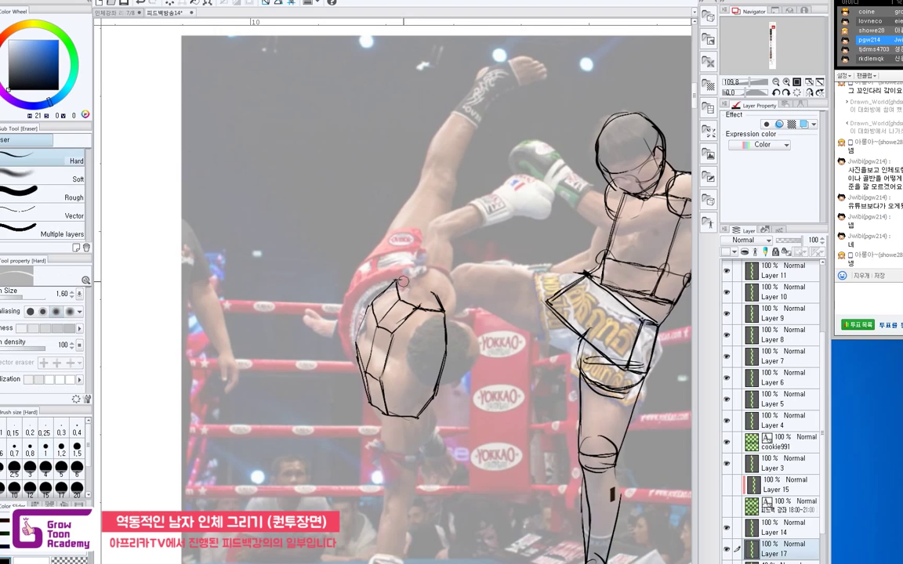
key(p)
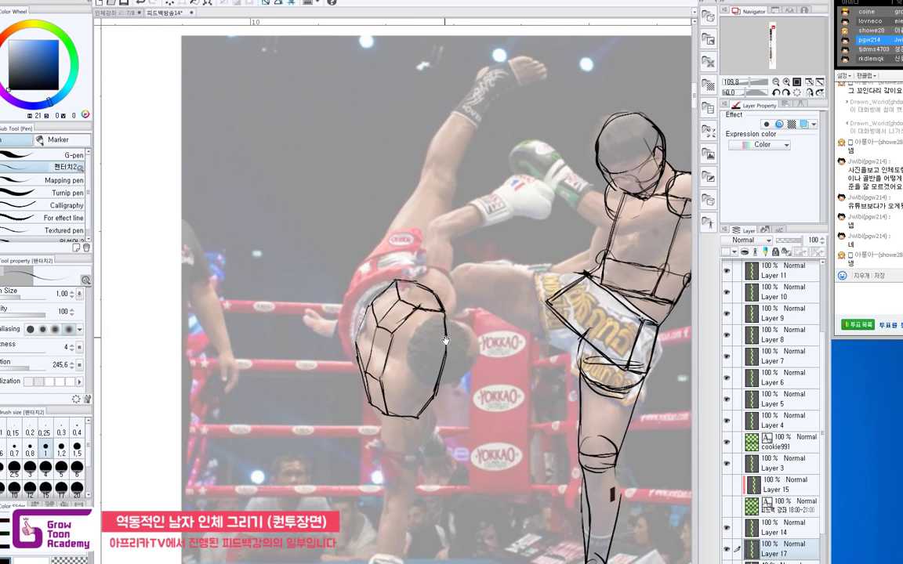
Step: Sketch a separate copy of the faceted torso block below the opponent to demonstrate its planes
drag(416, 268, 414, 235)
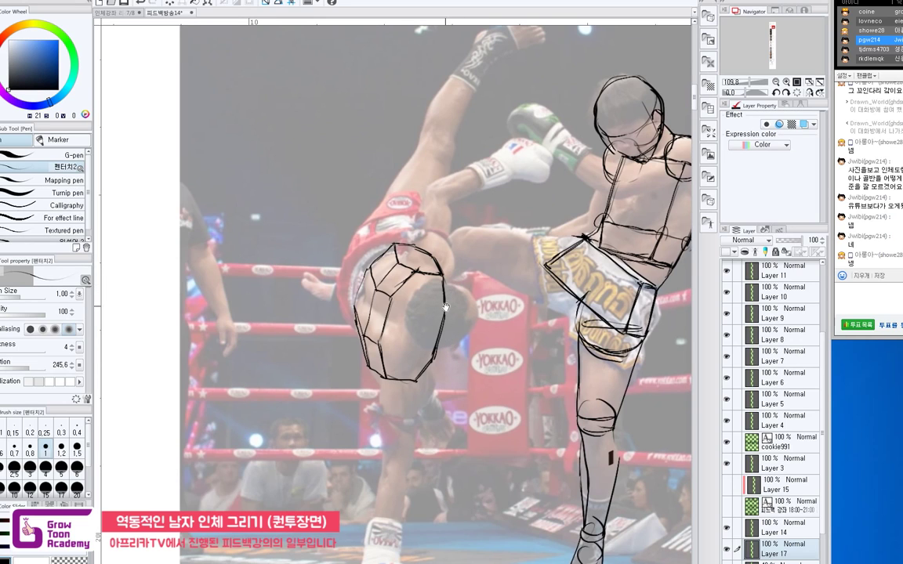
drag(475, 323, 486, 306)
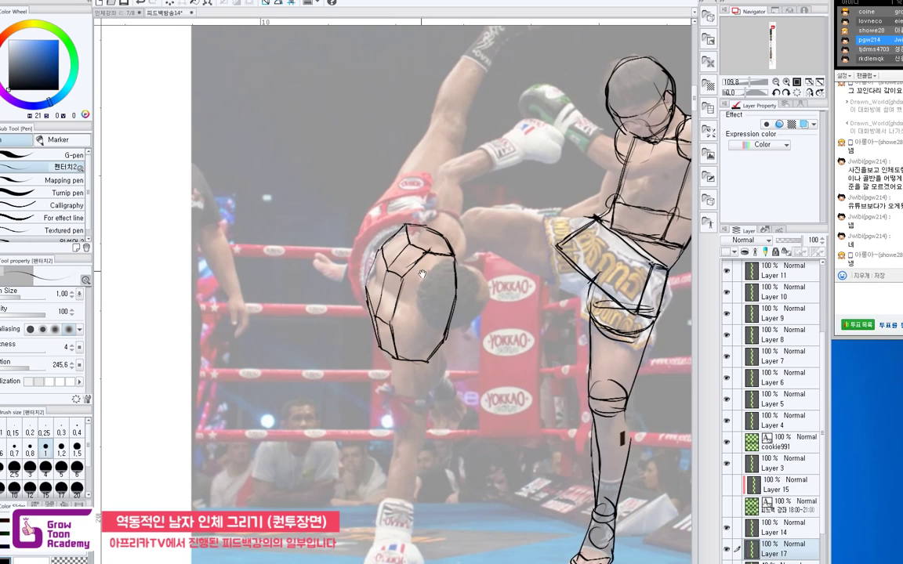
drag(447, 283, 452, 266)
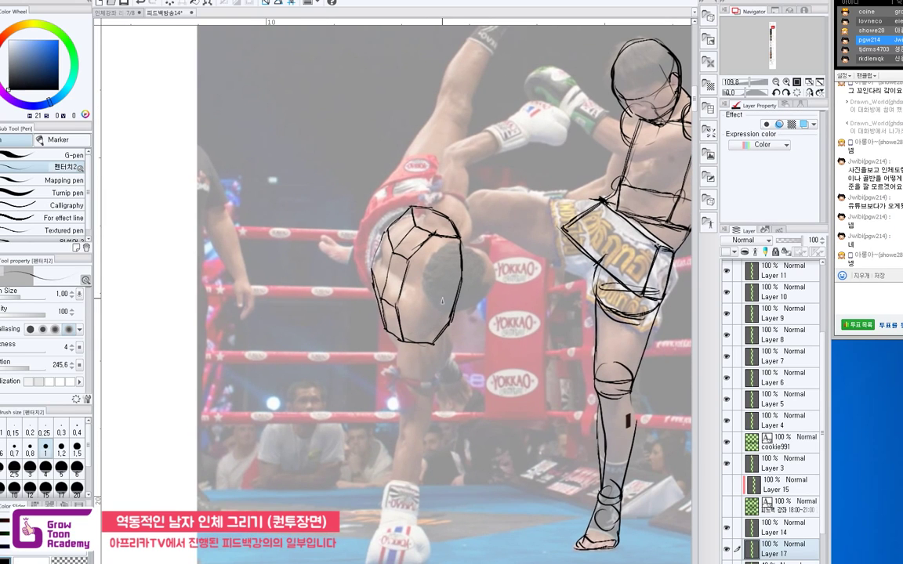
drag(407, 294, 415, 290)
mouse_move(363, 463)
mouse_down()
mouse_move(339, 447)
mouse_move(339, 427)
mouse_move(362, 392)
mouse_move(415, 374)
mouse_move(429, 400)
mouse_move(396, 443)
mouse_move(359, 456)
mouse_move(325, 412)
mouse_up()
drag(337, 377, 345, 408)
drag(366, 349, 382, 377)
mouse_move(366, 349)
mouse_down()
mouse_move(326, 410)
mouse_move(330, 367)
mouse_up()
drag(338, 383, 340, 338)
mouse_move(330, 362)
mouse_down()
mouse_move(371, 314)
mouse_move(375, 358)
mouse_up()
mouse_move(338, 316)
mouse_down()
mouse_move(368, 311)
mouse_move(374, 338)
mouse_up()
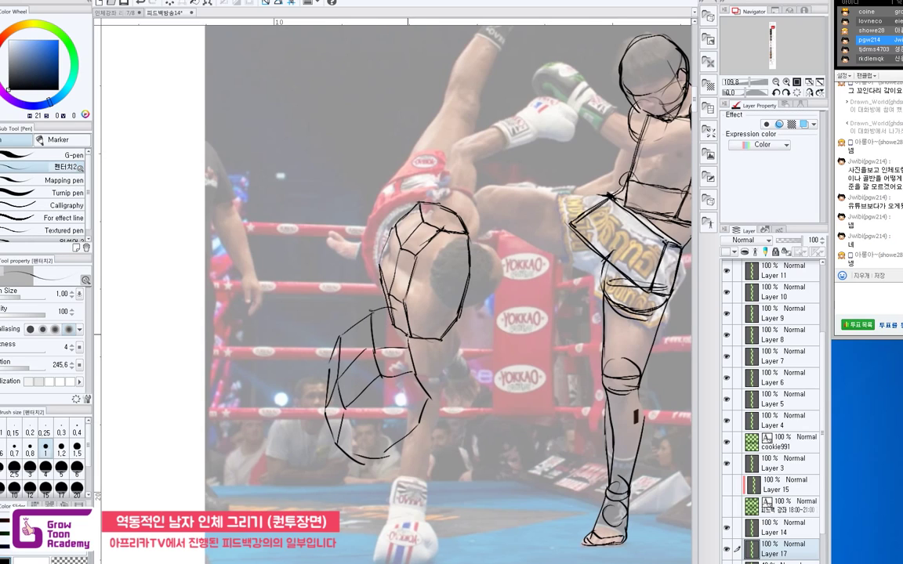
Step: Undo the strokes of the separate demonstration torso block
key(ctrl+z)
key(ctrl+z)
key(ctrl+z)
key(ctrl+z)
key(ctrl+z)
key(ctrl+z)
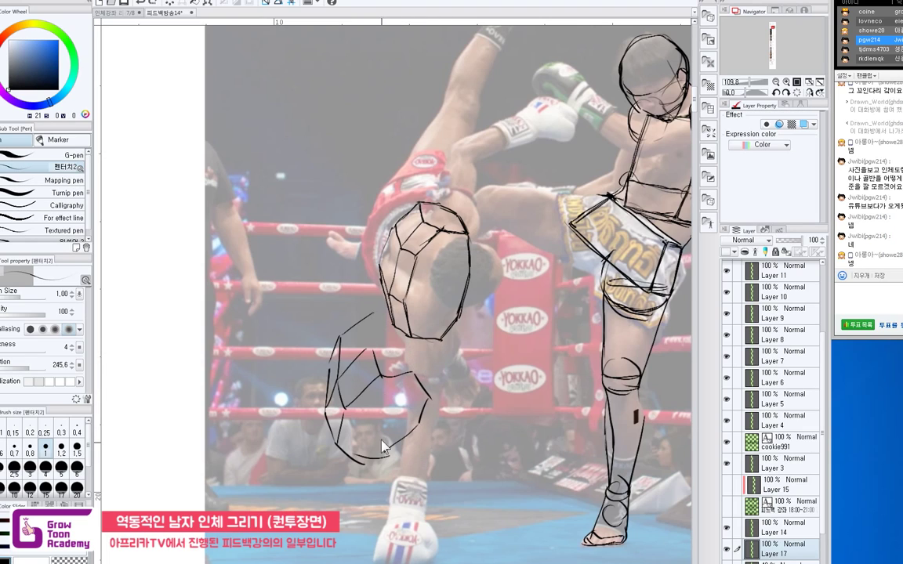
key(ctrl+z)
key(ctrl+z)
key(ctrl+z)
key(ctrl+z)
key(ctrl+z)
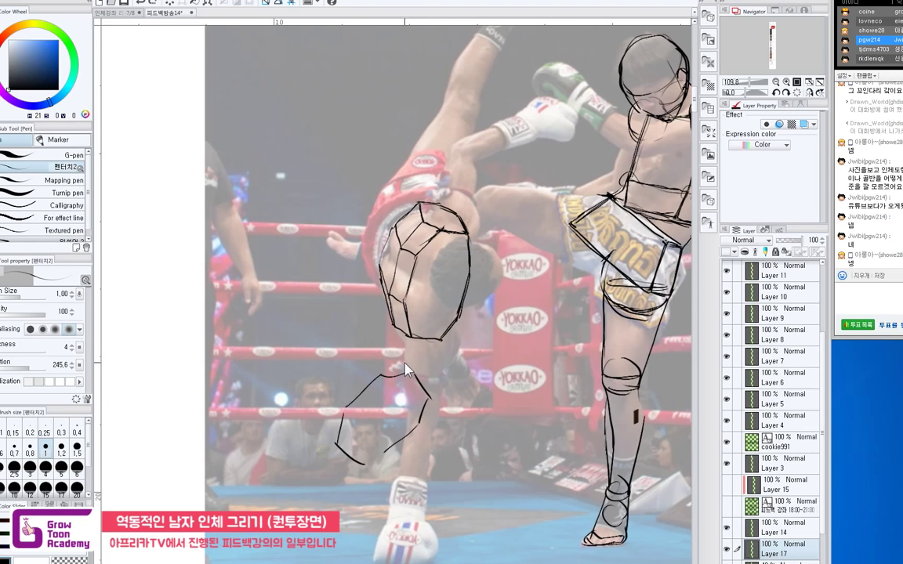
key(ctrl+z)
key(ctrl+z)
key(ctrl+z)
key(ctrl+z)
key(ctrl+z)
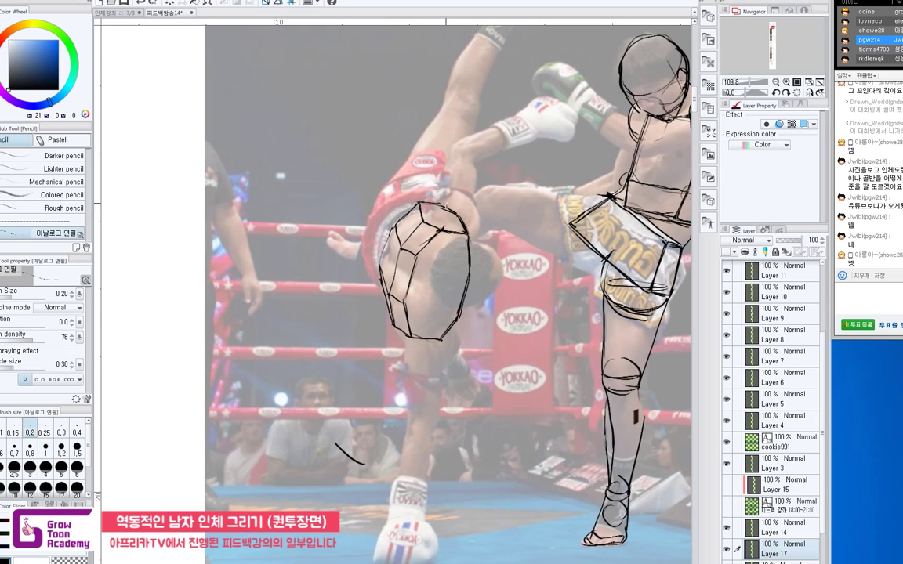
Step: Sketch a ball for the opponent's raised shoulder and the two side lines of the upper arm
key(e)
key(p)
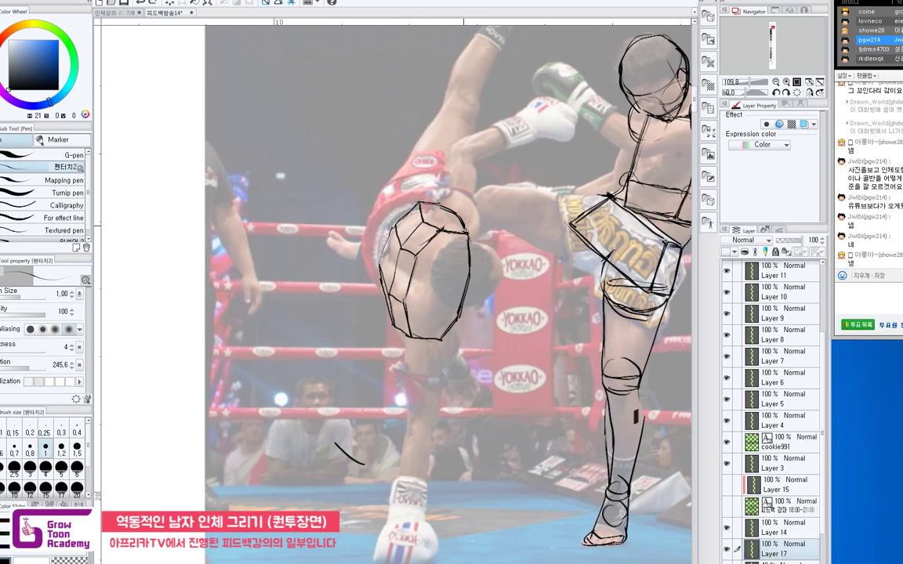
scroll(476, 205, up, 1)
drag(451, 209, 461, 253)
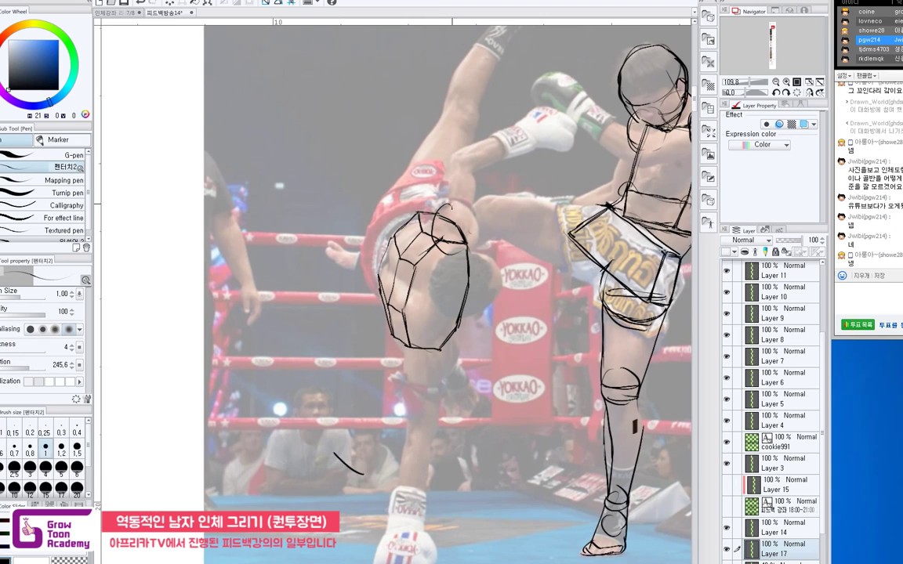
mouse_move(452, 205)
mouse_down()
mouse_move(480, 218)
mouse_move(472, 250)
mouse_move(442, 252)
mouse_move(451, 237)
mouse_move(443, 215)
mouse_move(471, 251)
mouse_move(473, 270)
mouse_up()
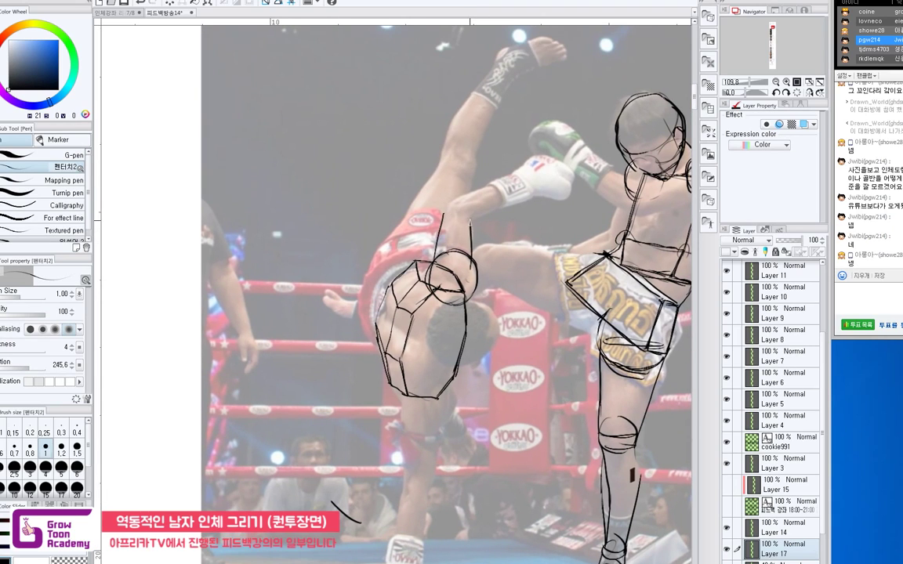
Step: Add the elbow ball and the forearm reaching toward the white glove, with a short curve marking the wrist
drag(444, 215, 470, 221)
drag(438, 257, 469, 270)
mouse_move(460, 204)
mouse_down()
mouse_move(474, 242)
mouse_move(498, 204)
mouse_up()
key(ctrl+z)
drag(449, 223, 501, 201)
mouse_move(442, 228)
mouse_down()
mouse_move(463, 216)
mouse_move(460, 249)
mouse_move(510, 221)
mouse_up()
drag(502, 202, 513, 225)
key(ctrl+z)
drag(458, 342, 460, 305)
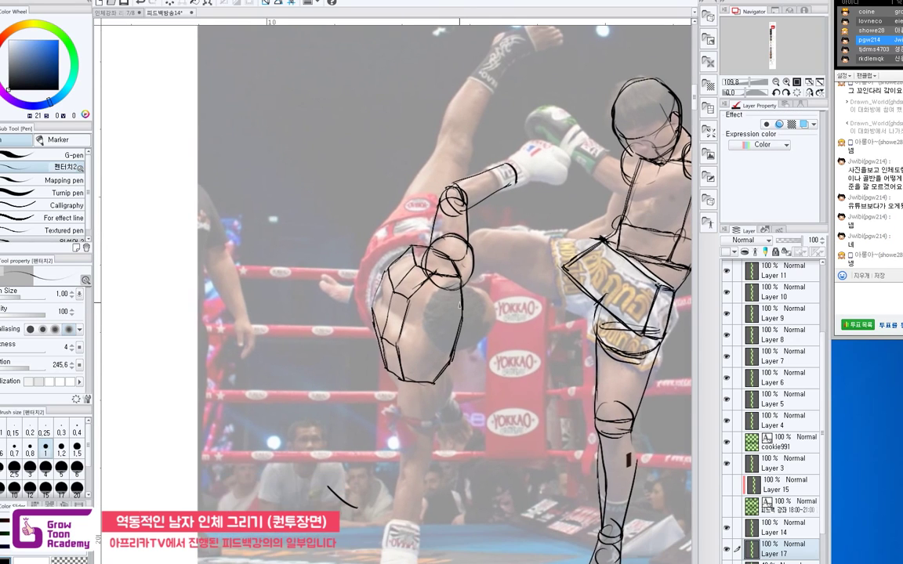
Step: Sketch contour lines inside the opponent's torso, with a curve running from the back edge across the side plane to the middle
scroll(459, 305, down, 1)
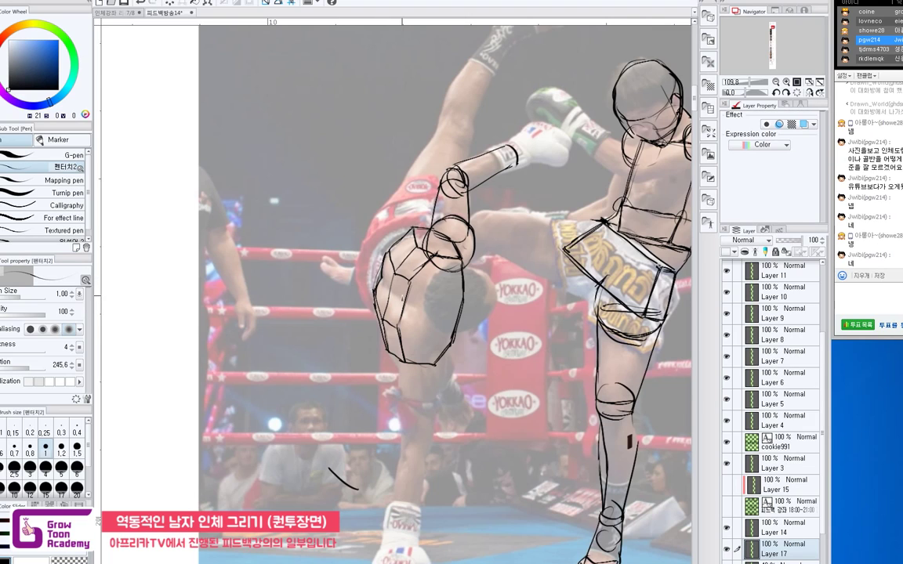
mouse_move(380, 269)
mouse_down()
mouse_move(395, 295)
mouse_move(416, 304)
mouse_up()
drag(416, 255, 403, 269)
mouse_move(390, 304)
mouse_down()
mouse_move(390, 351)
mouse_move(430, 306)
mouse_up()
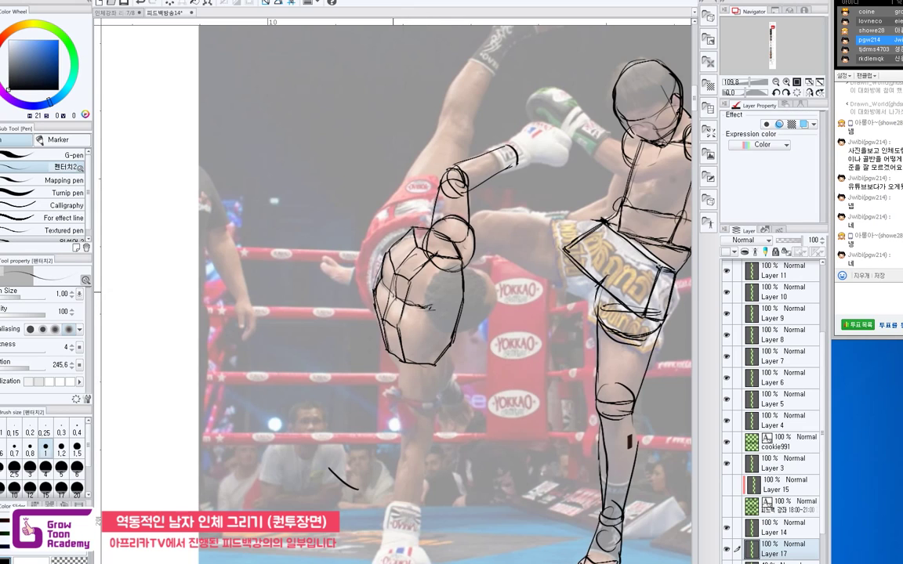
key(e)
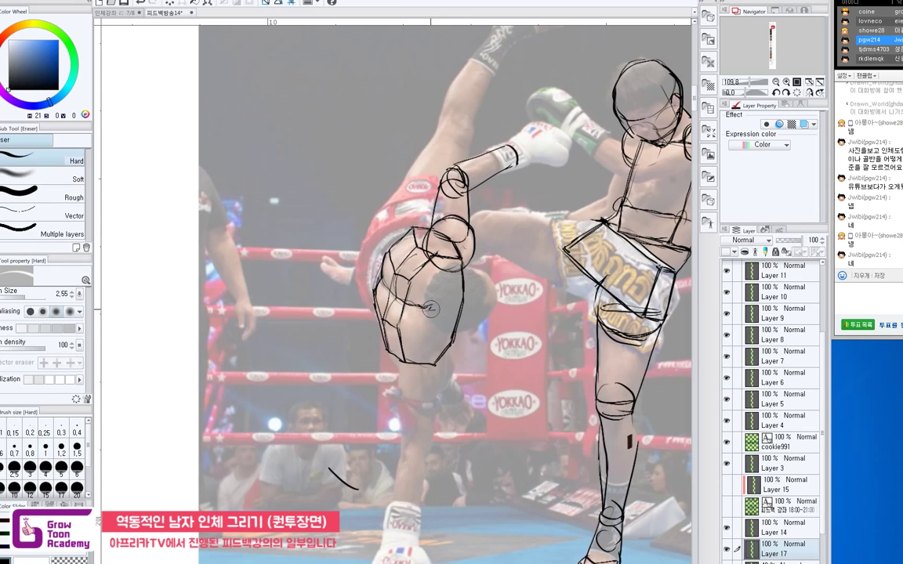
key(p)
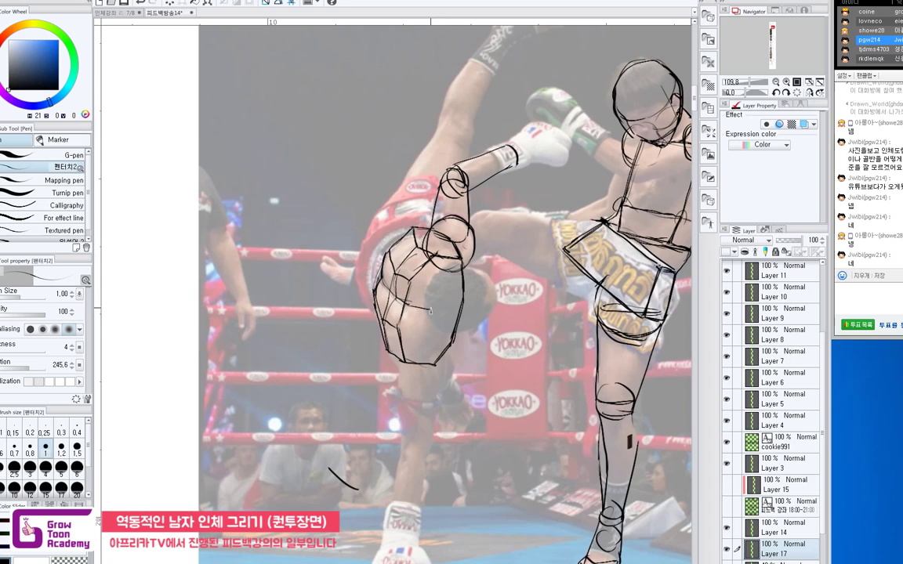
key(ctrl+z)
drag(411, 304, 431, 307)
Step: Sketch a side diagram beside the opponent as a curved double-line form with a short block at its lower end
mouse_move(298, 360)
mouse_down()
mouse_move(325, 319)
mouse_move(335, 381)
mouse_up()
mouse_move(321, 337)
mouse_down()
mouse_move(350, 375)
mouse_move(339, 261)
mouse_move(325, 283)
mouse_move(339, 224)
mouse_up()
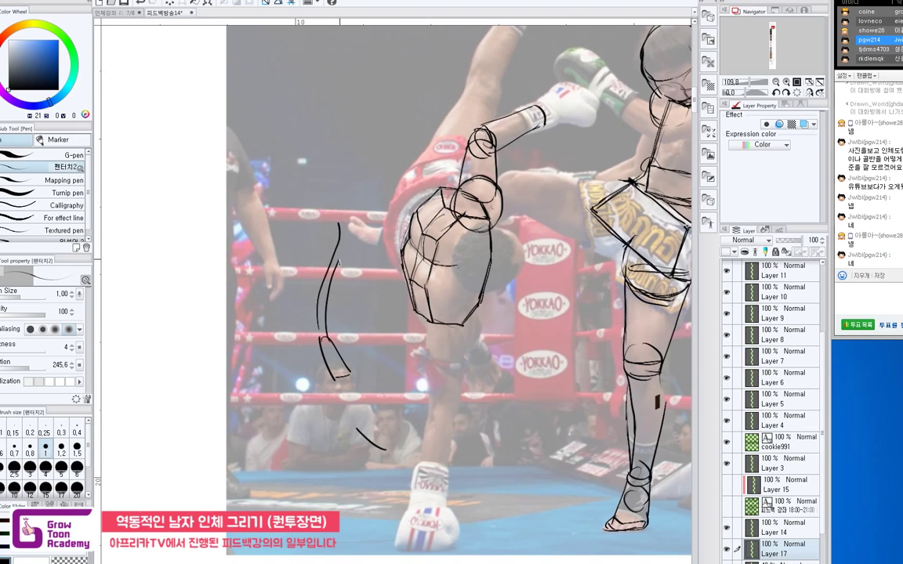
drag(338, 263, 345, 227)
Step: Try extending the side diagram upward and drawing a matching curved band across the opponent's torso
mouse_move(341, 322)
mouse_down()
mouse_move(351, 228)
mouse_move(328, 201)
mouse_move(343, 228)
mouse_move(330, 198)
mouse_up()
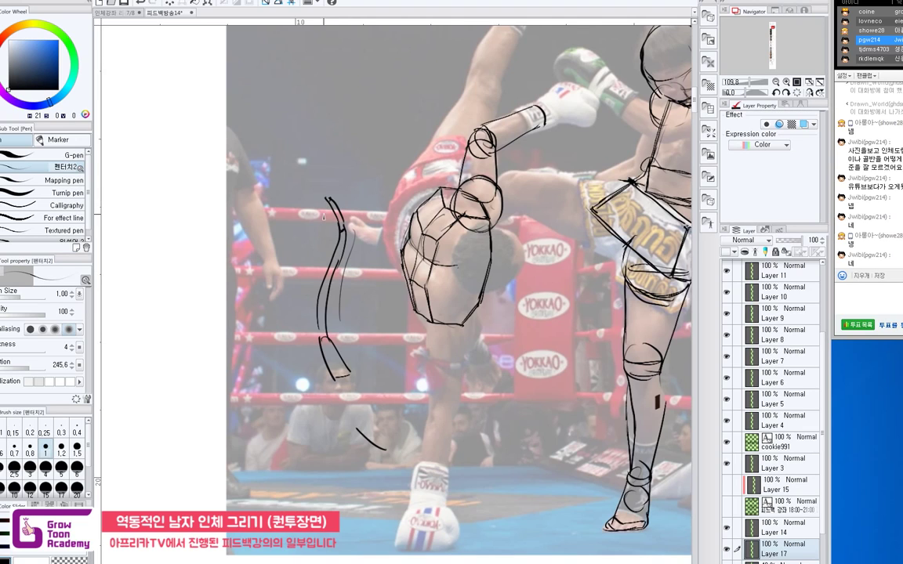
key(ctrl+z)
mouse_move(410, 237)
mouse_down()
mouse_move(398, 217)
mouse_move(410, 251)
mouse_move(430, 266)
mouse_move(413, 230)
mouse_move(418, 248)
mouse_up()
drag(416, 260, 471, 264)
drag(444, 270, 468, 268)
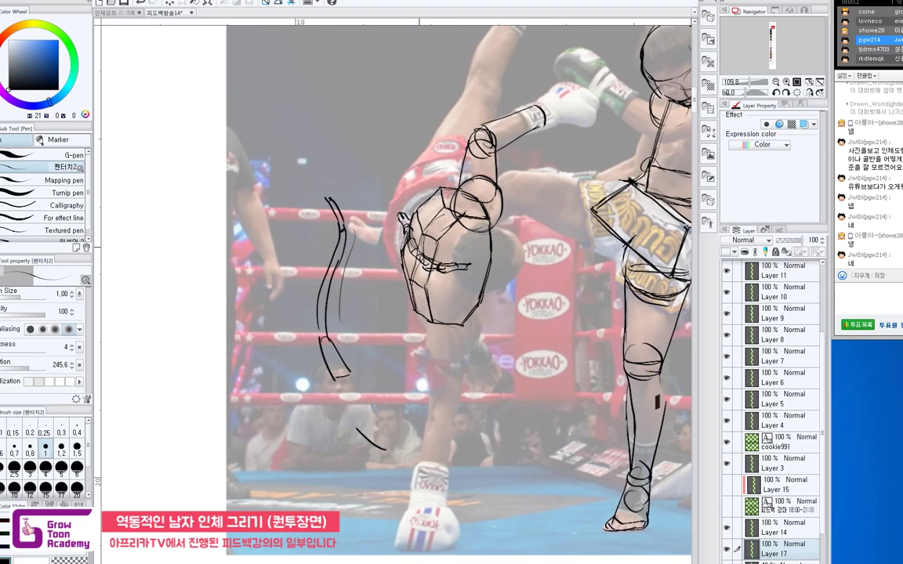
drag(423, 263, 472, 270)
Step: Undo the curved band on the opponent's torso and the upper extension of the side diagram
key(ctrl+z)
key(ctrl+z)
key(ctrl+z)
key(ctrl+z)
key(ctrl+z)
key(ctrl+z)
key(ctrl+z)
key(ctrl+z)
key(ctrl+z)
key(ctrl+z)
key(ctrl+z)
key(ctrl+z)
key(ctrl+z)
key(ctrl+z)
key(ctrl+z)
key(ctrl+z)
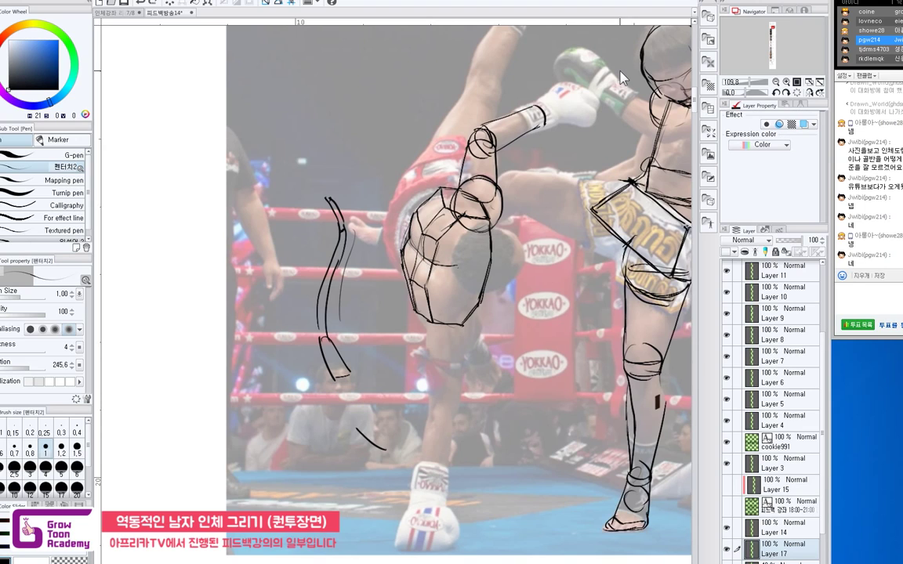
key(ctrl+z)
Step: Enlarge the eraser to 3.06 and erase the inner plane lines of the opponent's torso block
key(e)
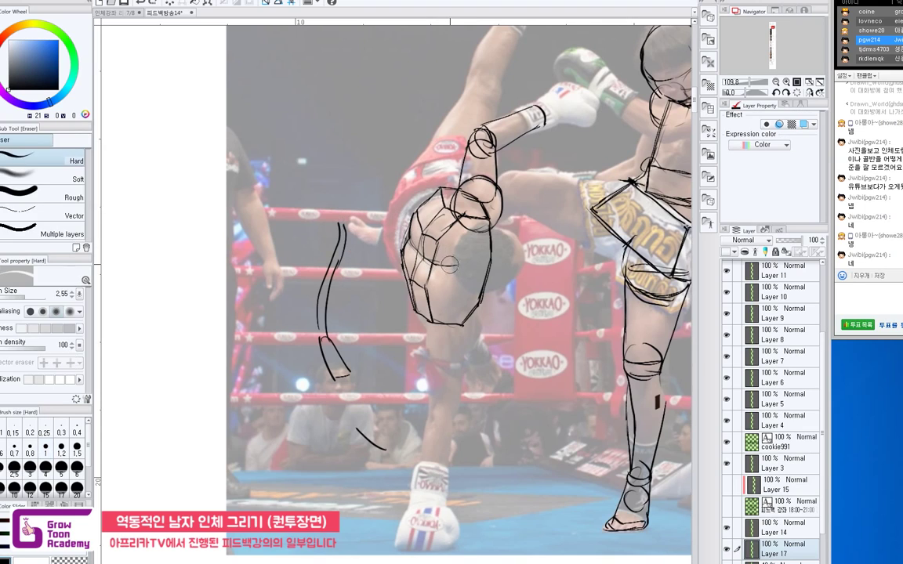
key(bracketright)
mouse_move(456, 268)
mouse_down()
mouse_move(429, 245)
mouse_move(411, 243)
mouse_move(413, 260)
mouse_move(436, 221)
mouse_move(417, 235)
mouse_move(424, 212)
mouse_move(443, 205)
mouse_move(445, 192)
mouse_move(437, 233)
mouse_move(447, 235)
mouse_move(428, 274)
mouse_move(417, 266)
mouse_move(421, 296)
mouse_up()
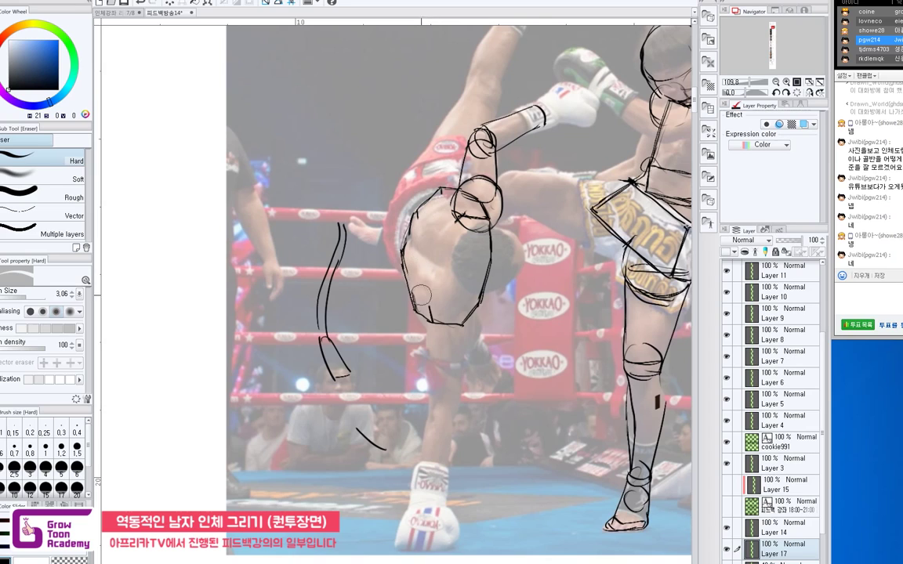
Step: Redraw the torso's inner forms with curves from the back edge and raised shoulder, plus a small circle at the lower tip
key(p)
mouse_move(411, 231)
mouse_down()
mouse_move(415, 245)
mouse_move(454, 269)
mouse_up()
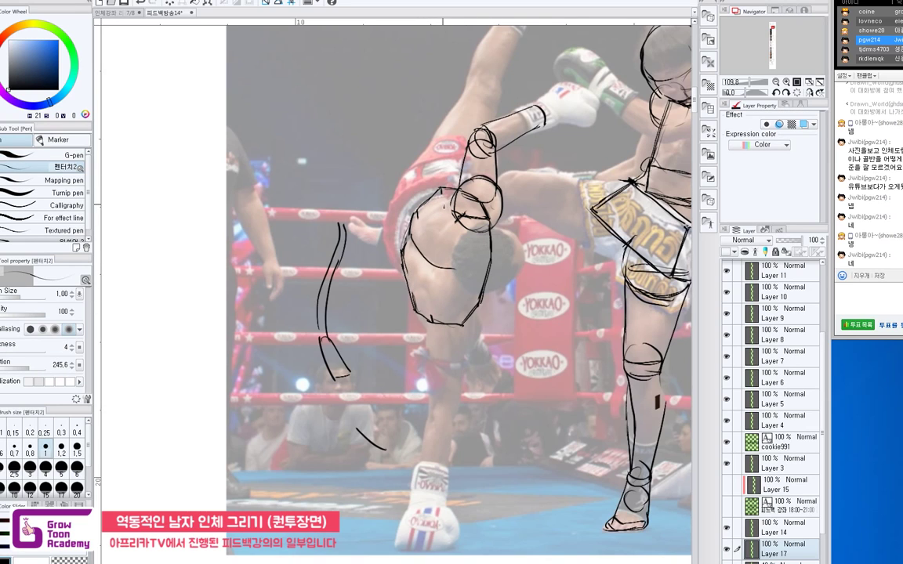
drag(450, 200, 420, 228)
key(ctrl+z)
mouse_move(451, 200)
mouse_down()
mouse_move(422, 201)
mouse_move(421, 242)
mouse_up()
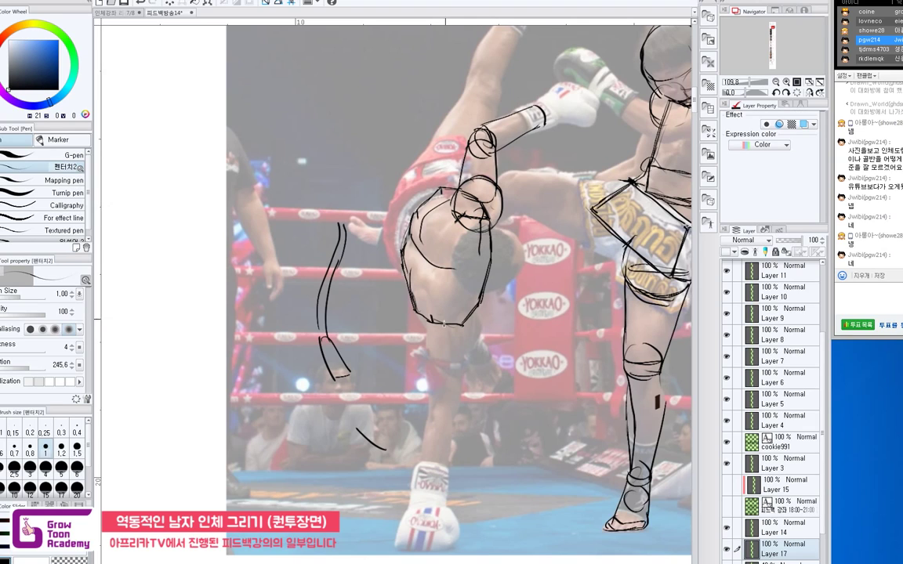
mouse_move(446, 323)
mouse_down()
mouse_move(459, 323)
mouse_move(472, 280)
mouse_up()
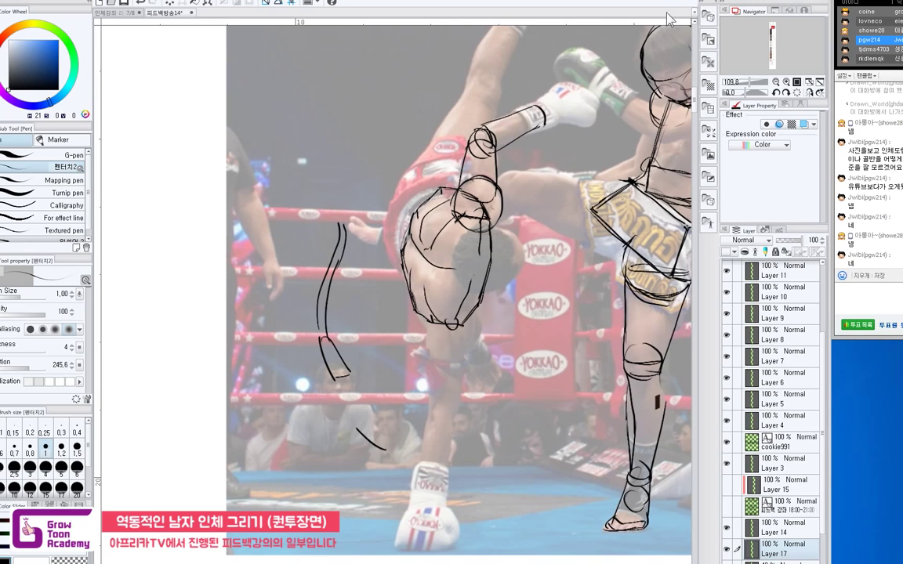
Step: Examine the block-ins over the fight photo and the complete mannequin figure below it
drag(508, 150, 514, 201)
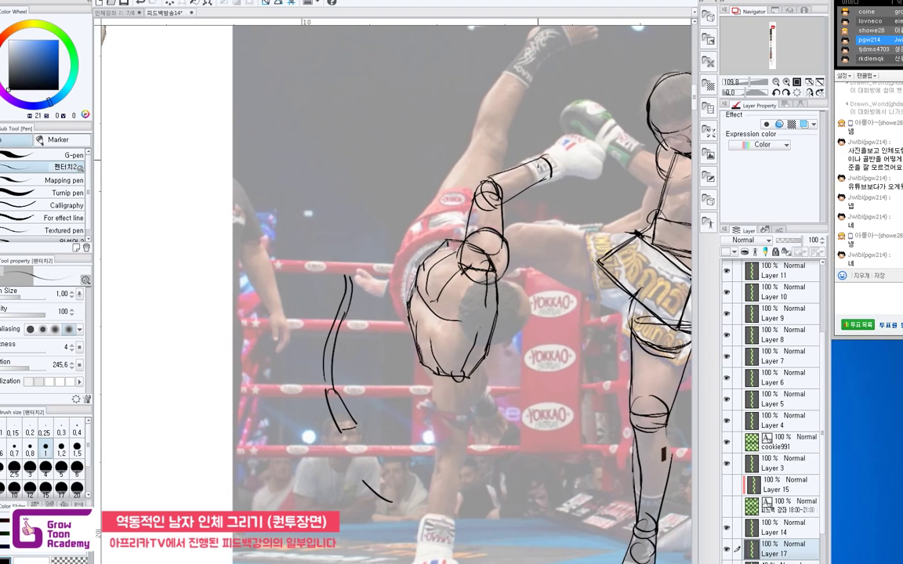
scroll(562, 257, down, 2)
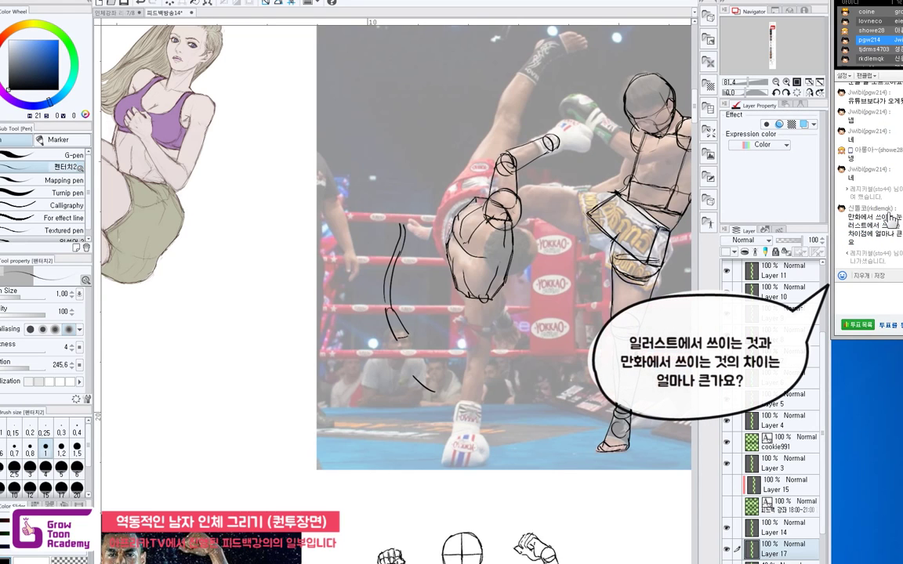
drag(654, 81, 597, 218)
key(d)
scroll(621, 147, up, 3)
drag(532, 376, 475, 219)
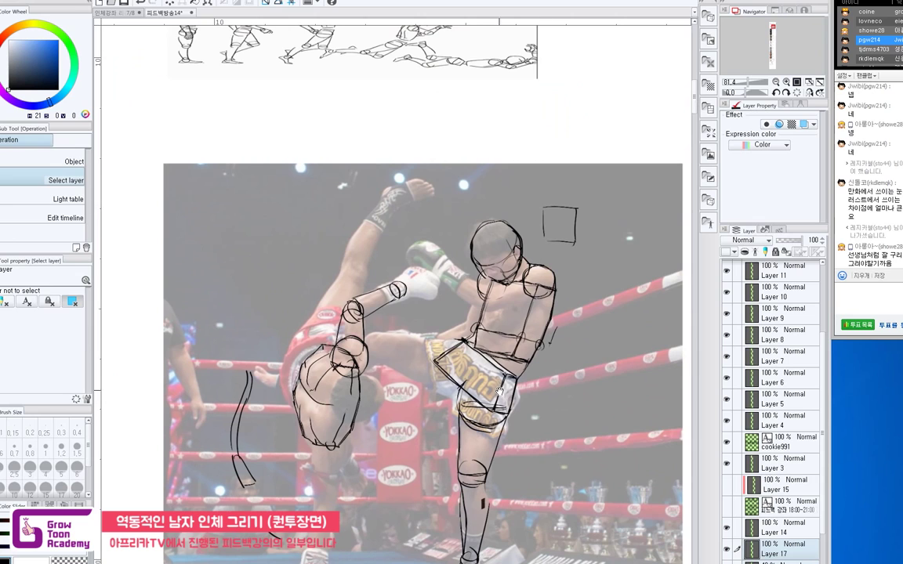
drag(482, 369, 475, 301)
scroll(510, 289, down, 7)
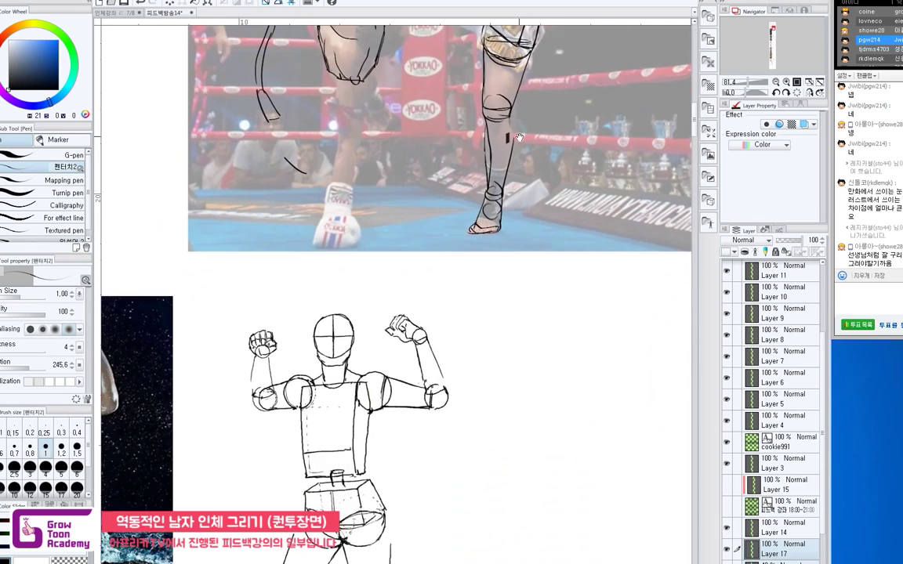
drag(558, 329, 531, 199)
drag(583, 221, 509, 186)
scroll(507, 190, down, 1)
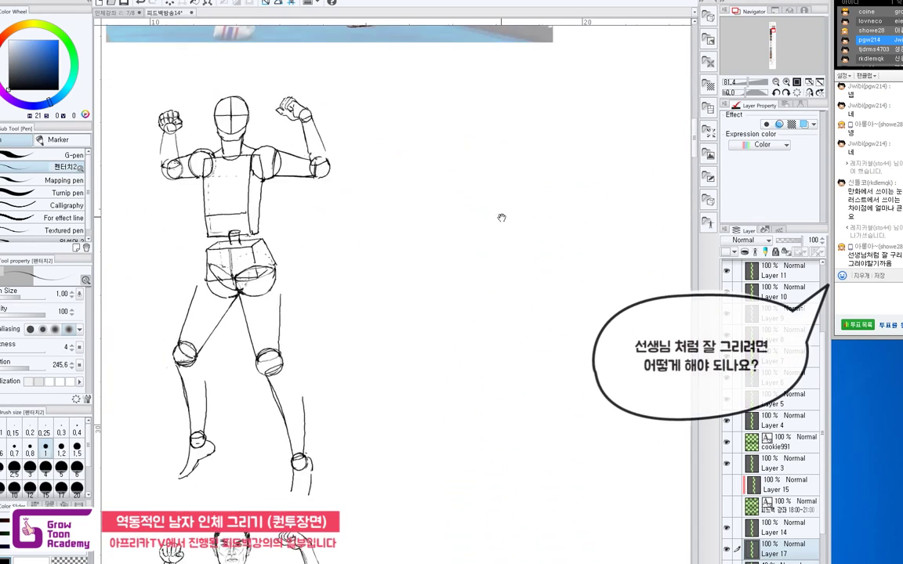
drag(552, 224, 504, 249)
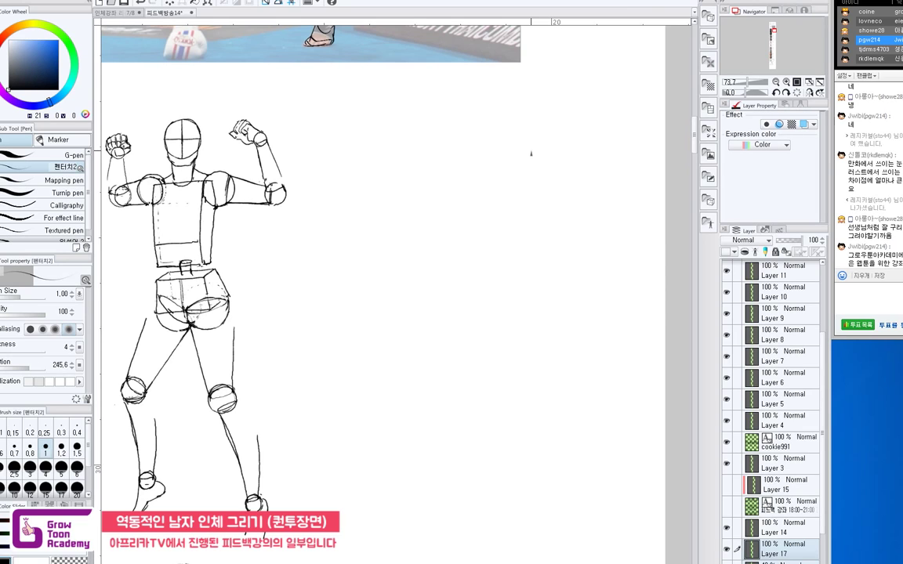
Step: Sketch a horizon line with four perspective lines converging on one vanishing point in the blank area beside the mannequin
mouse_move(444, 180)
mouse_down()
mouse_move(431, 210)
mouse_move(427, 196)
mouse_up()
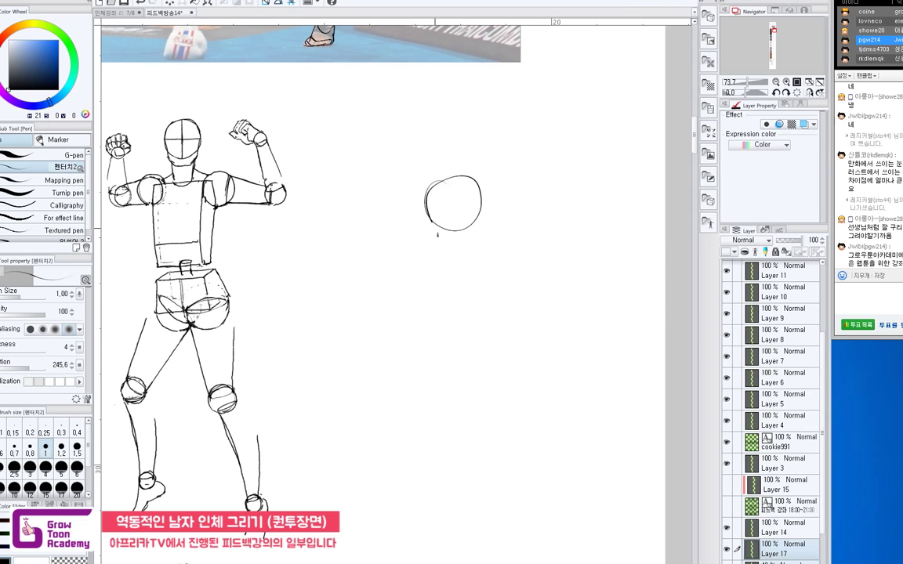
key(ctrl+z)
mouse_move(336, 294)
mouse_down()
mouse_move(486, 198)
mouse_move(415, 307)
mouse_up()
drag(486, 198, 506, 301)
mouse_move(488, 199)
mouse_down()
mouse_move(543, 265)
mouse_move(384, 209)
mouse_up()
drag(461, 203, 569, 197)
drag(385, 209, 569, 190)
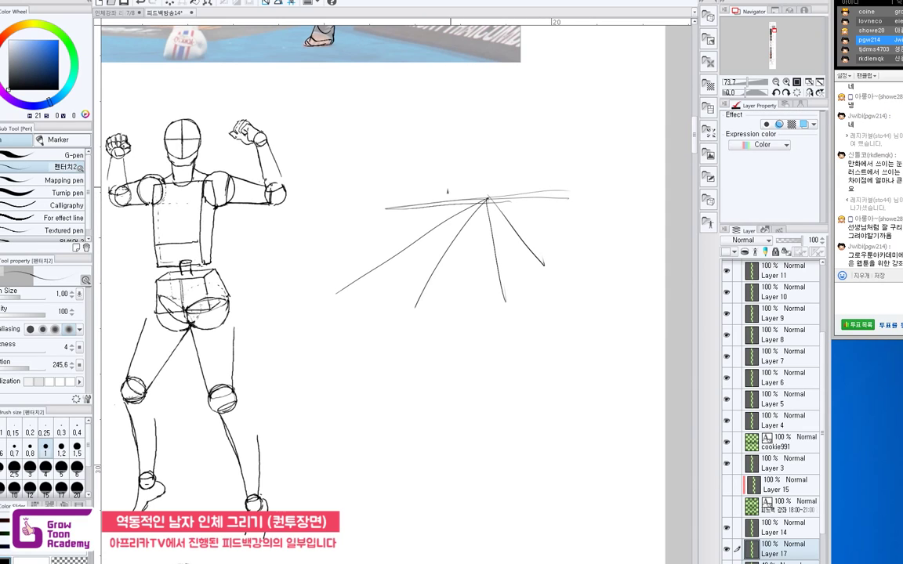
Step: Add loose standing and seated figures along the perspective lines on both sides of the vanishing point
drag(416, 178, 430, 257)
drag(418, 207, 423, 284)
mouse_move(447, 188)
mouse_down()
mouse_move(452, 239)
mouse_move(445, 181)
mouse_move(468, 244)
mouse_move(466, 213)
mouse_move(440, 219)
mouse_move(454, 266)
mouse_up()
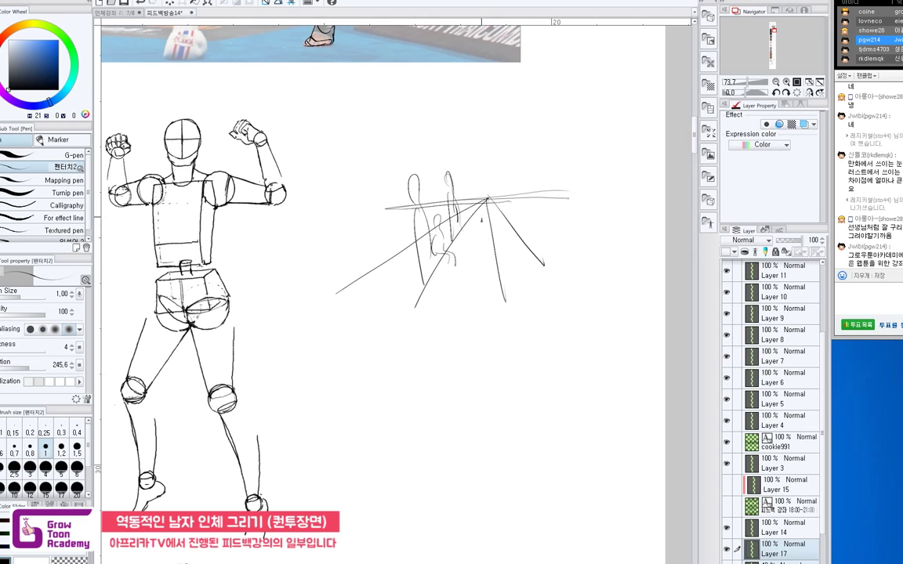
drag(513, 181, 532, 217)
mouse_move(519, 196)
mouse_down()
mouse_move(535, 225)
mouse_move(525, 259)
mouse_move(534, 223)
mouse_move(516, 268)
mouse_up()
key(ctrl+z)
drag(520, 246, 521, 269)
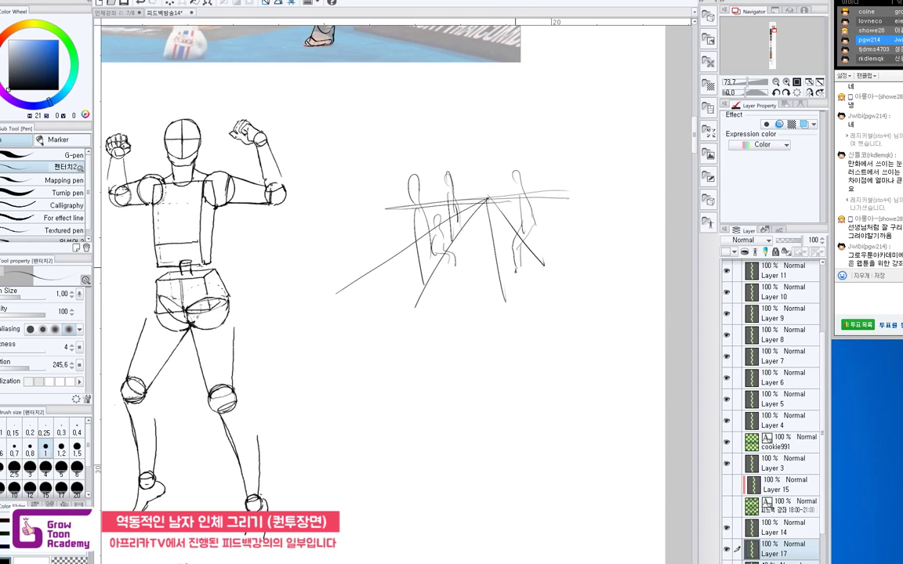